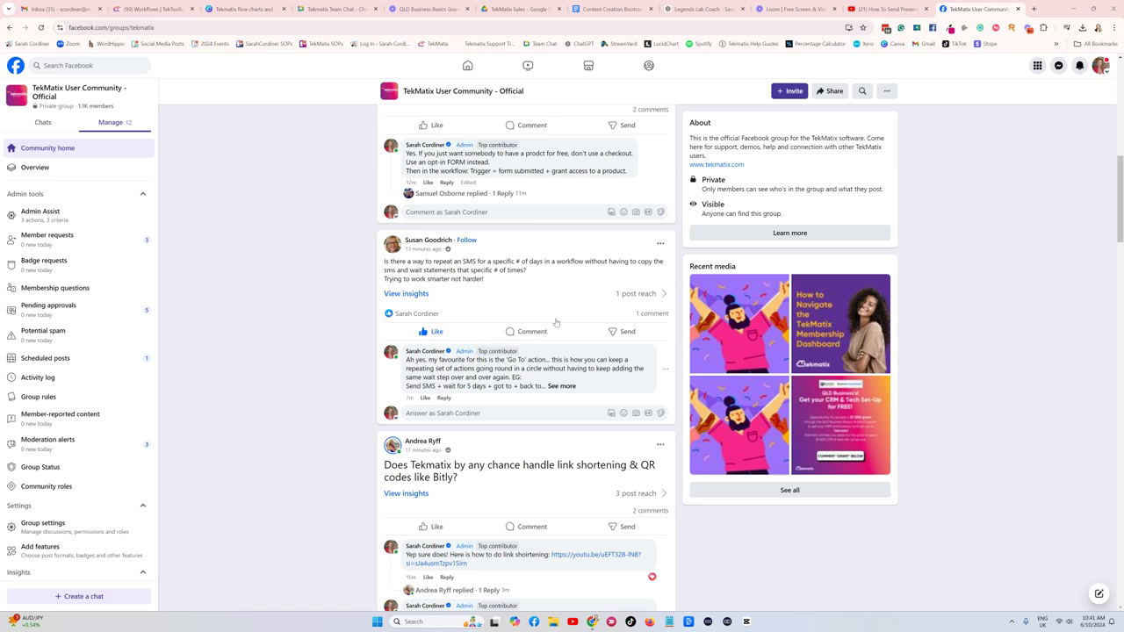
Switch to the TekMatix workflow list, create a new blank workflow, and dismiss the notices on its builder canvas.
mouse_move(439, 337)
left_click(132, 9)
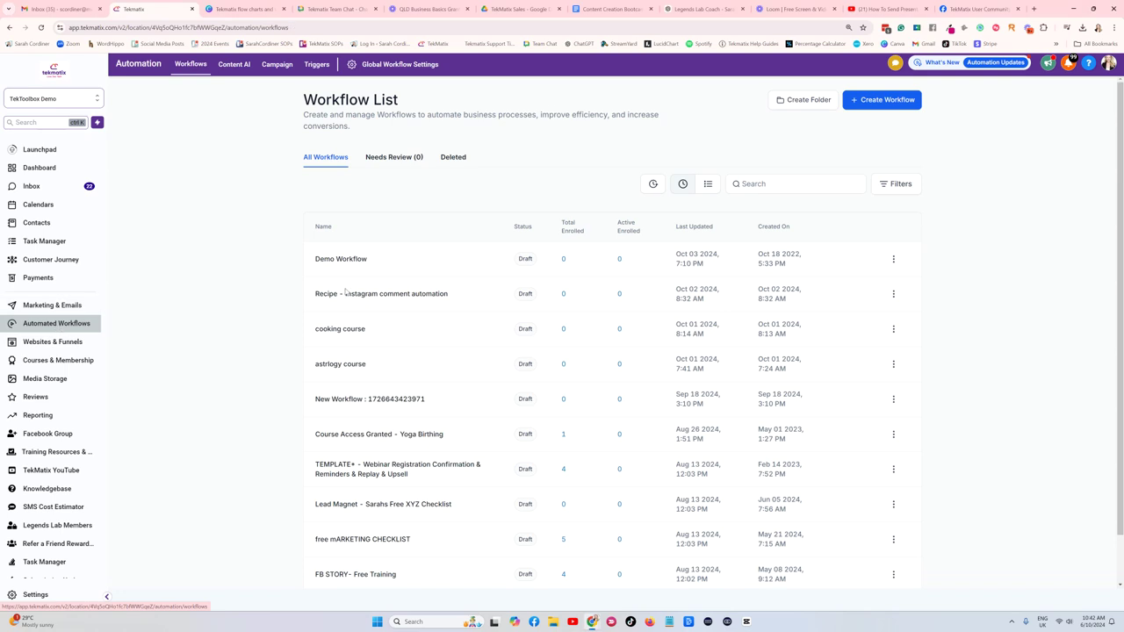
left_click(889, 102)
left_click(880, 138)
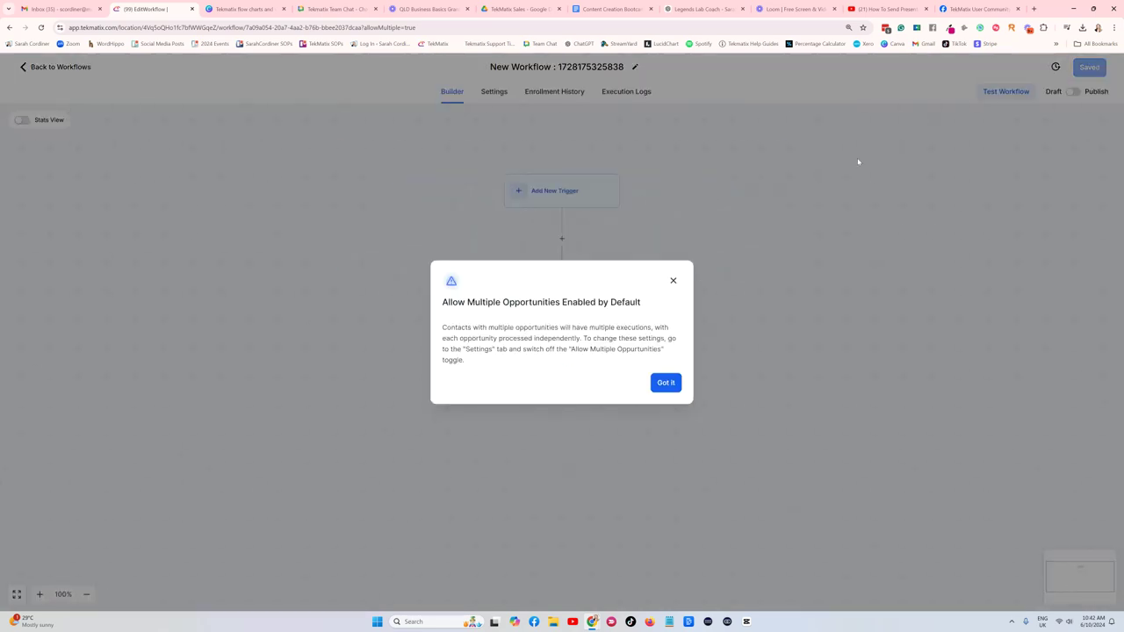
left_click(665, 382)
key("ctrl+plus")
left_click_drag(468, 343, 421, 328)
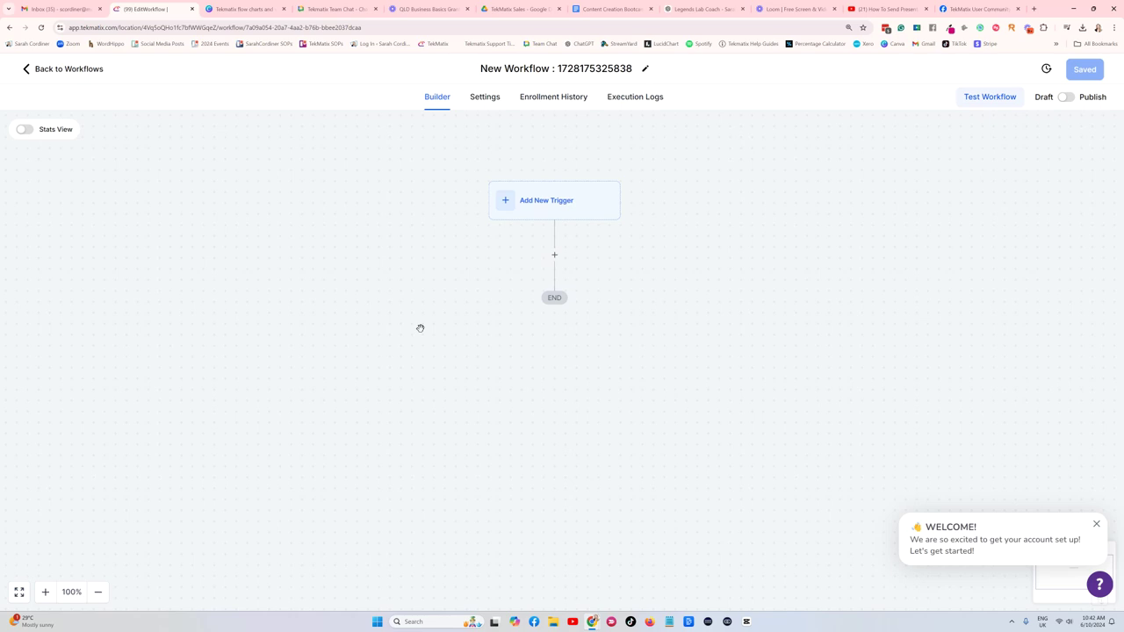
key("ctrl+plus")
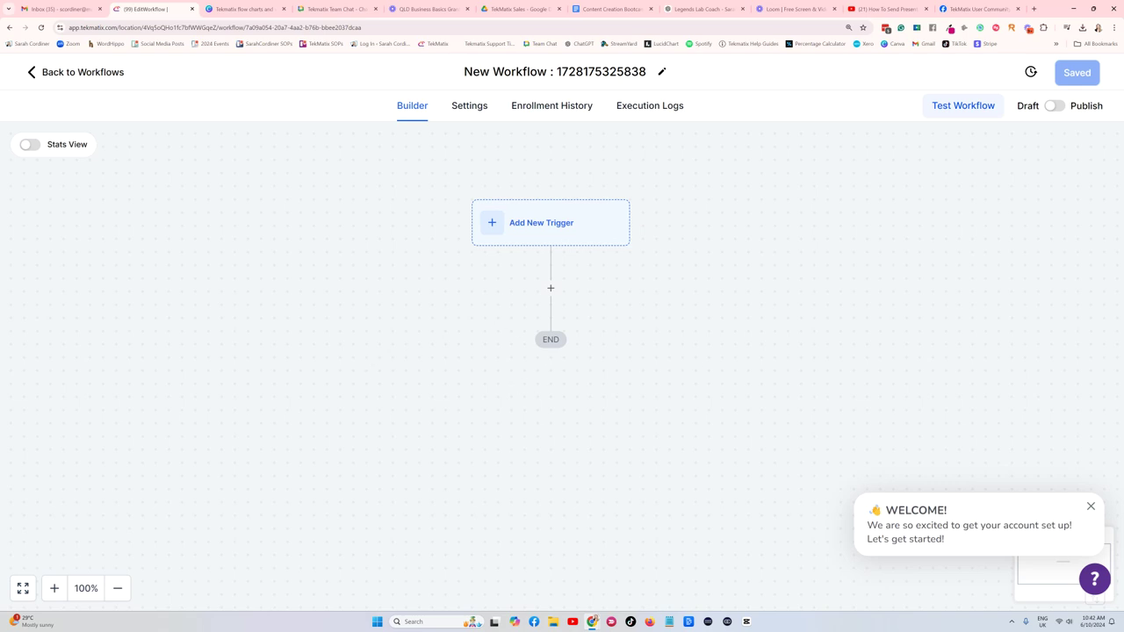
left_click(1090, 507)
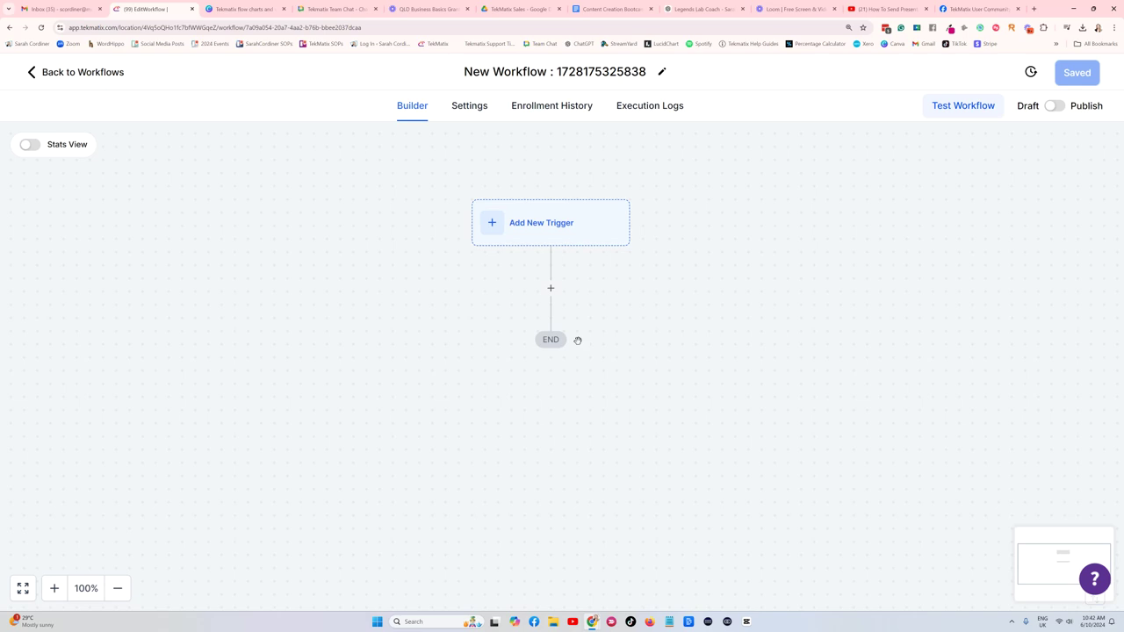
scroll(560, 169, "down", 1)
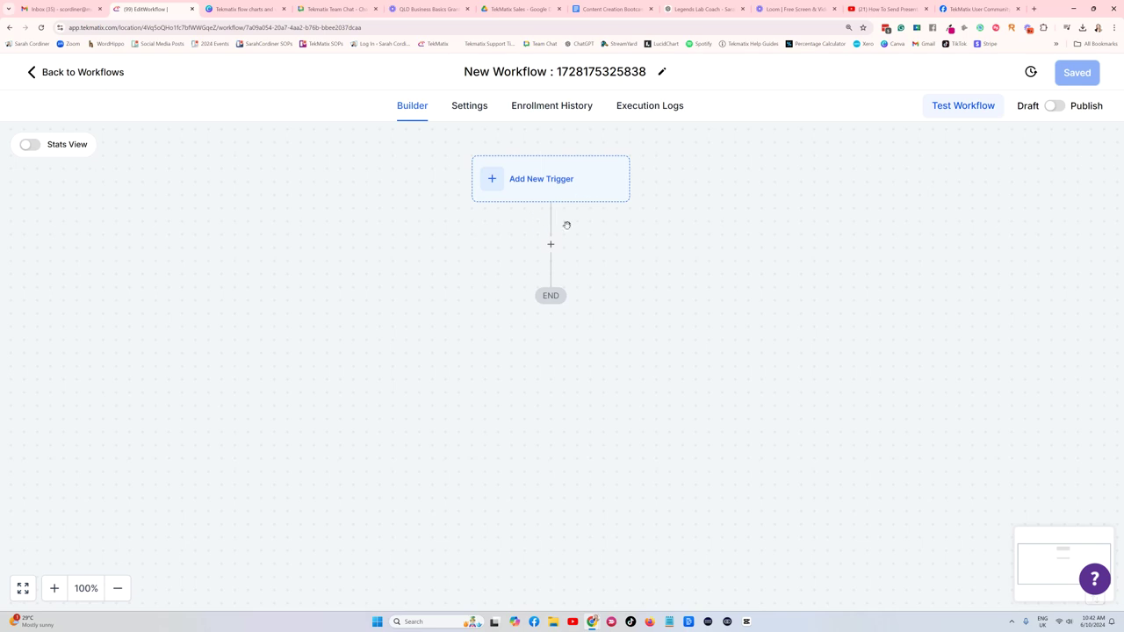
left_click(551, 247)
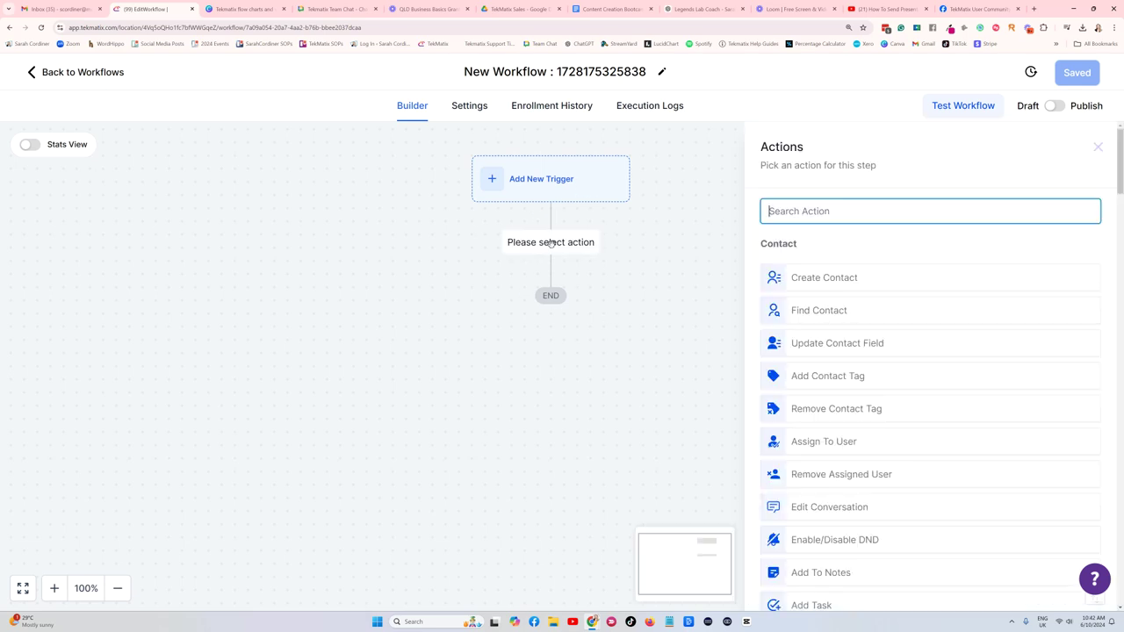
type("sms")
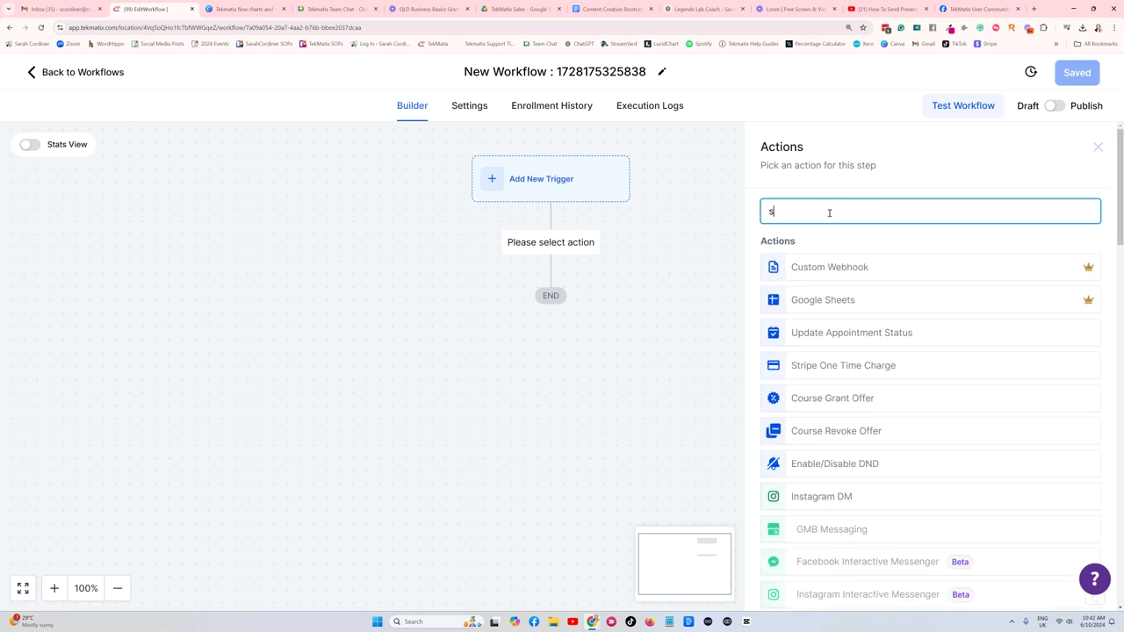
left_click(832, 272)
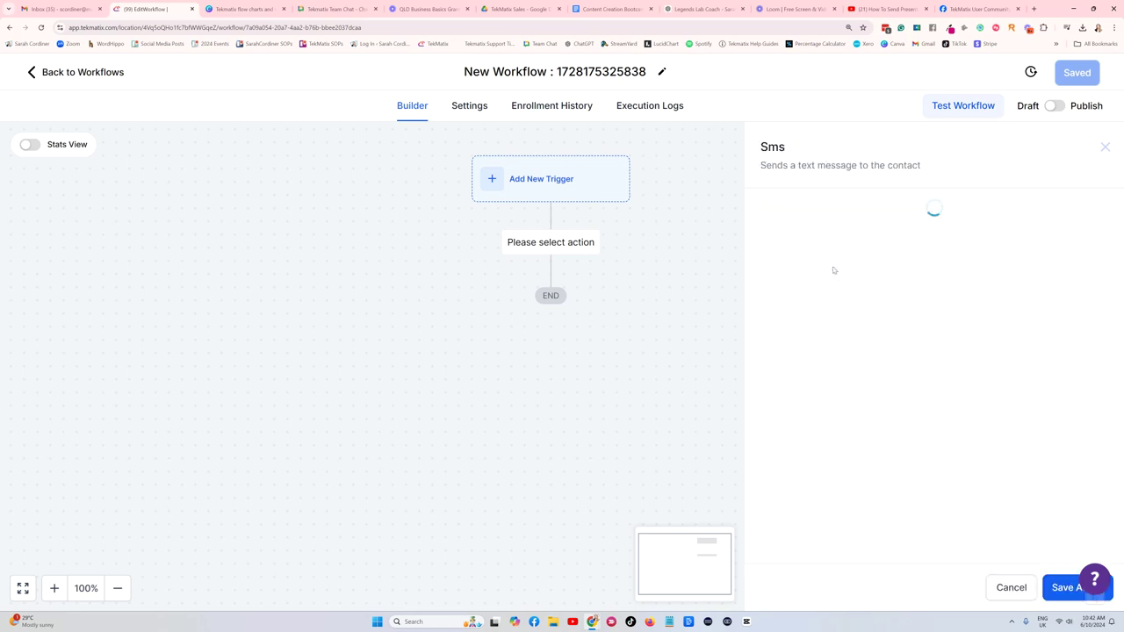
scroll(813, 314, "down", 1)
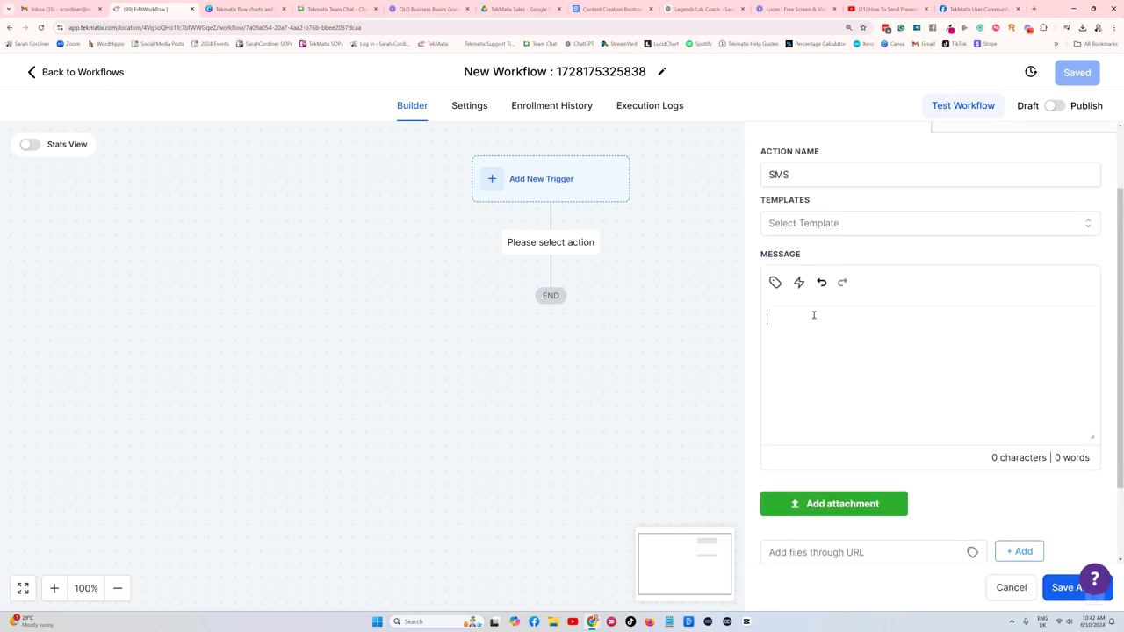
left_click(1011, 588)
Examine the settings and saved templates available for an Email action, then discard the action without saving.
left_click(550, 243)
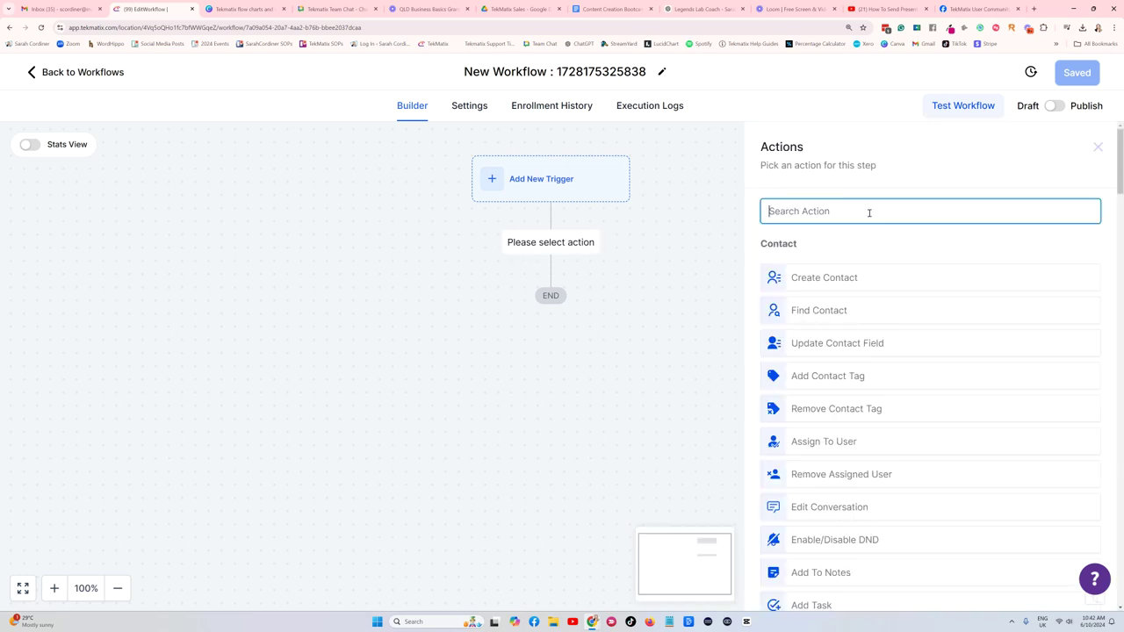
type("email")
left_click(848, 274)
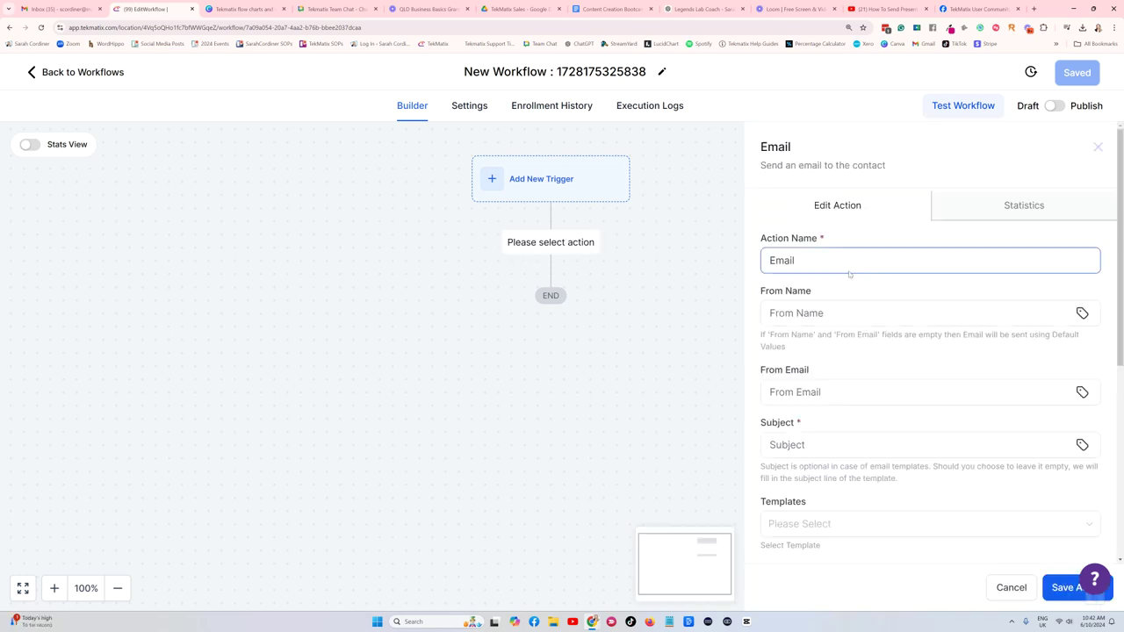
scroll(845, 268, "down", 1)
scroll(828, 254, "down", 2)
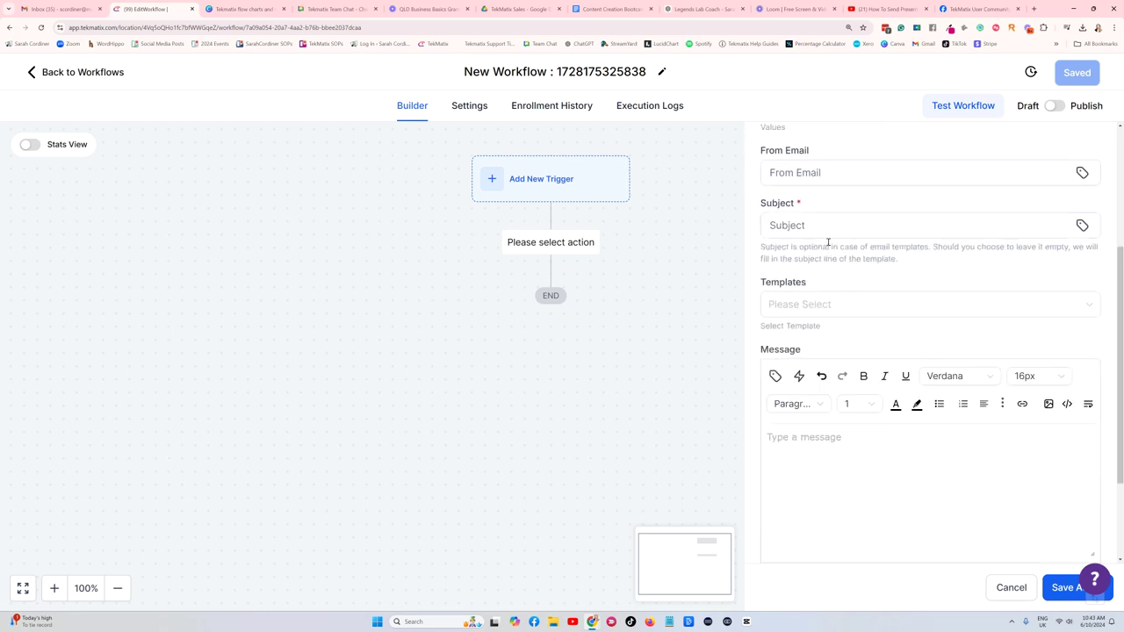
scroll(807, 325, "up", 1)
left_click(806, 394)
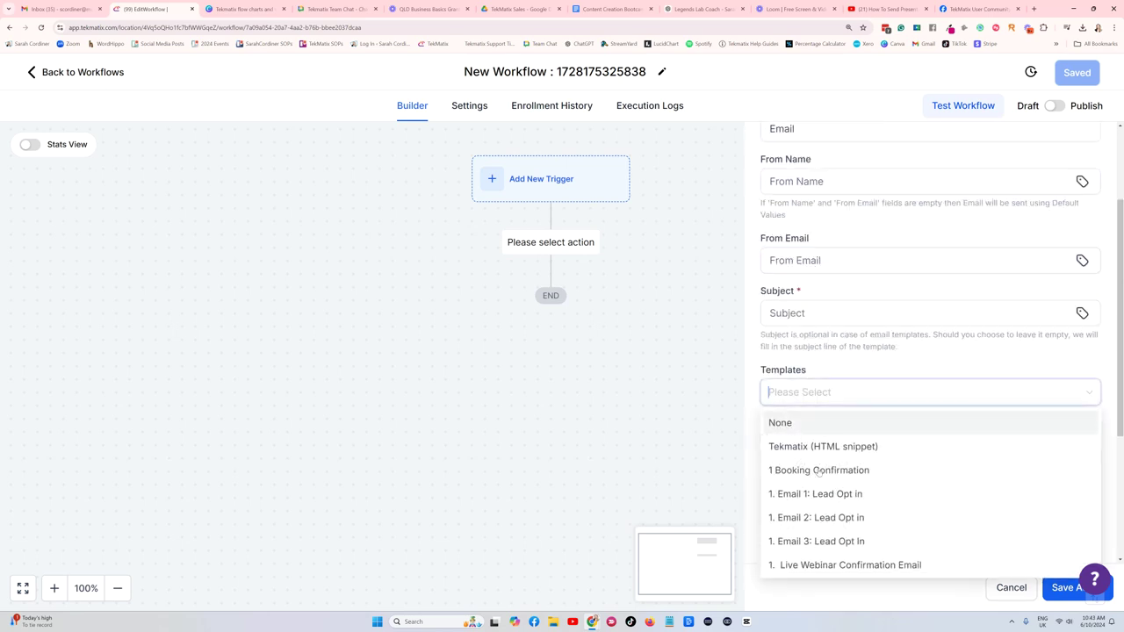
scroll(841, 498, "down", 1)
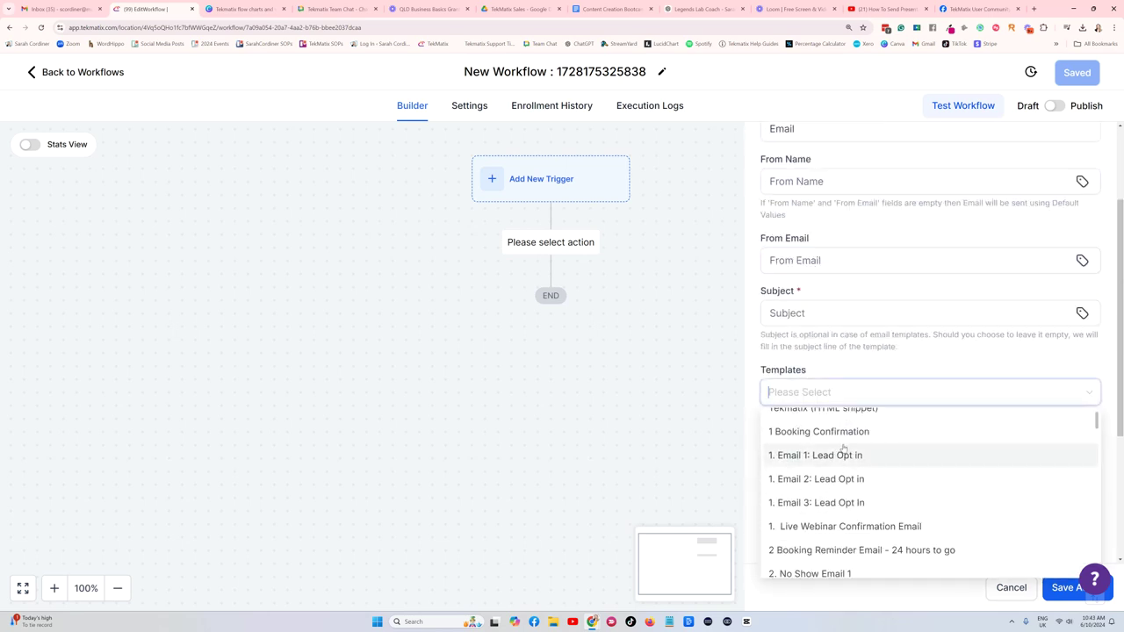
scroll(843, 448, "down", 1)
scroll(849, 421, "up", 2)
left_click(856, 369)
scroll(830, 470, "down", 1)
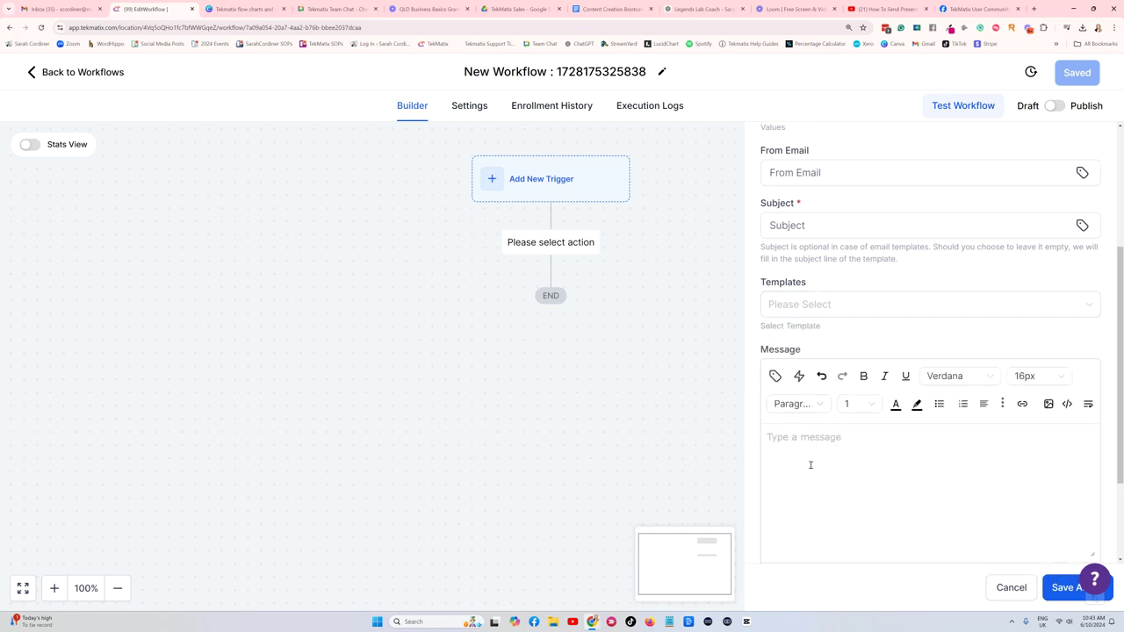
scroll(825, 453, "up", 1)
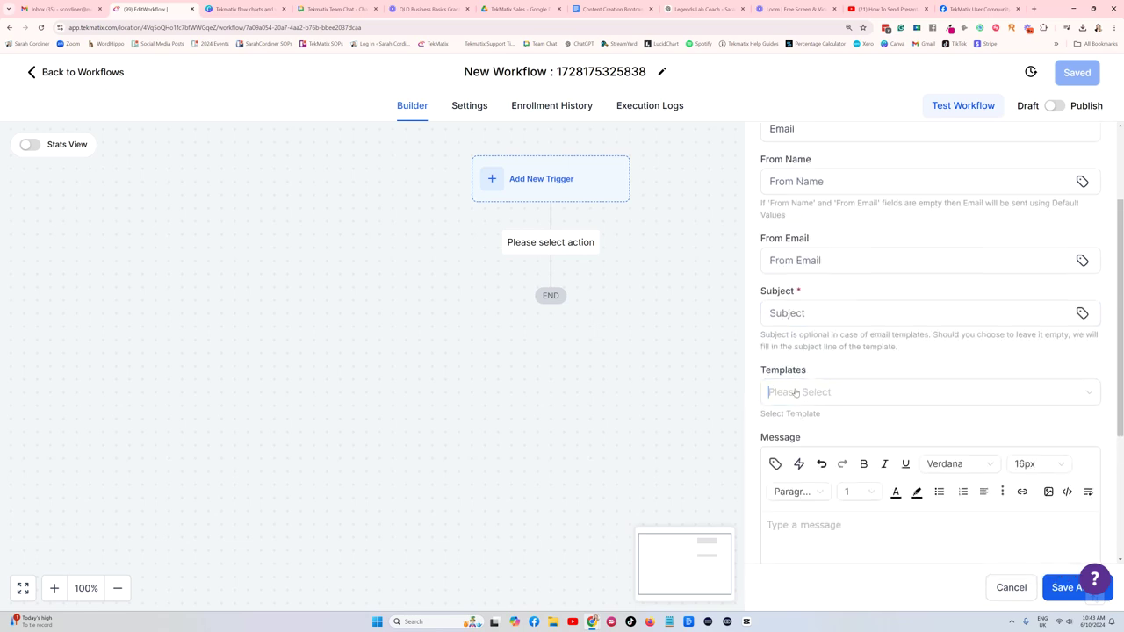
left_click(799, 392)
left_click(898, 364)
left_click(1011, 586)
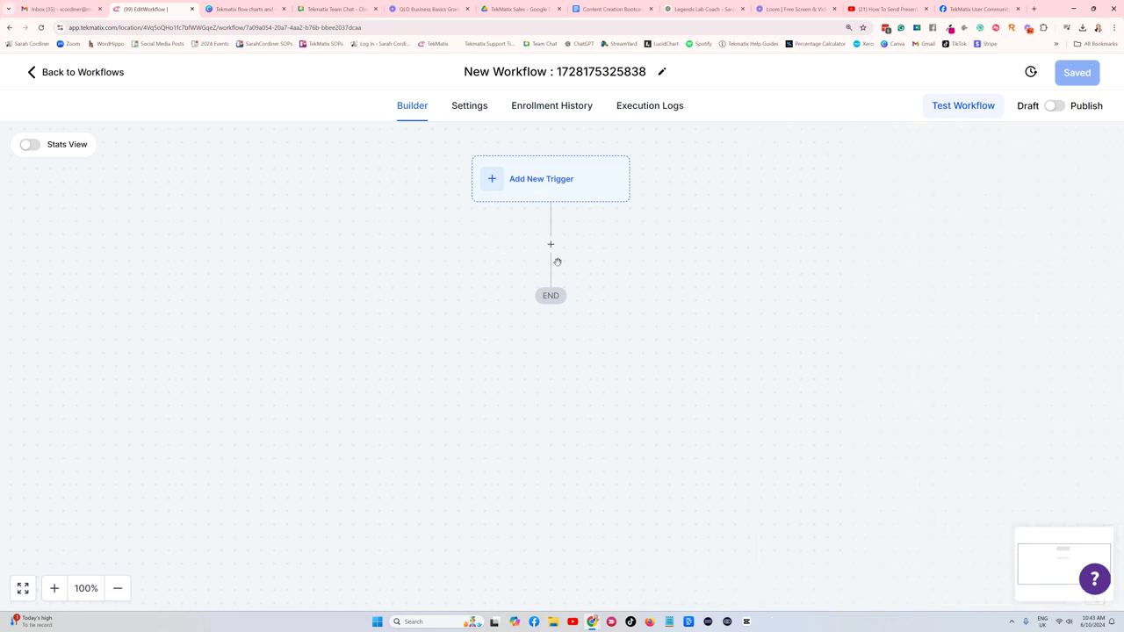
Insert an SMS action below the trigger and begin its message with "Hi".
left_click(551, 244)
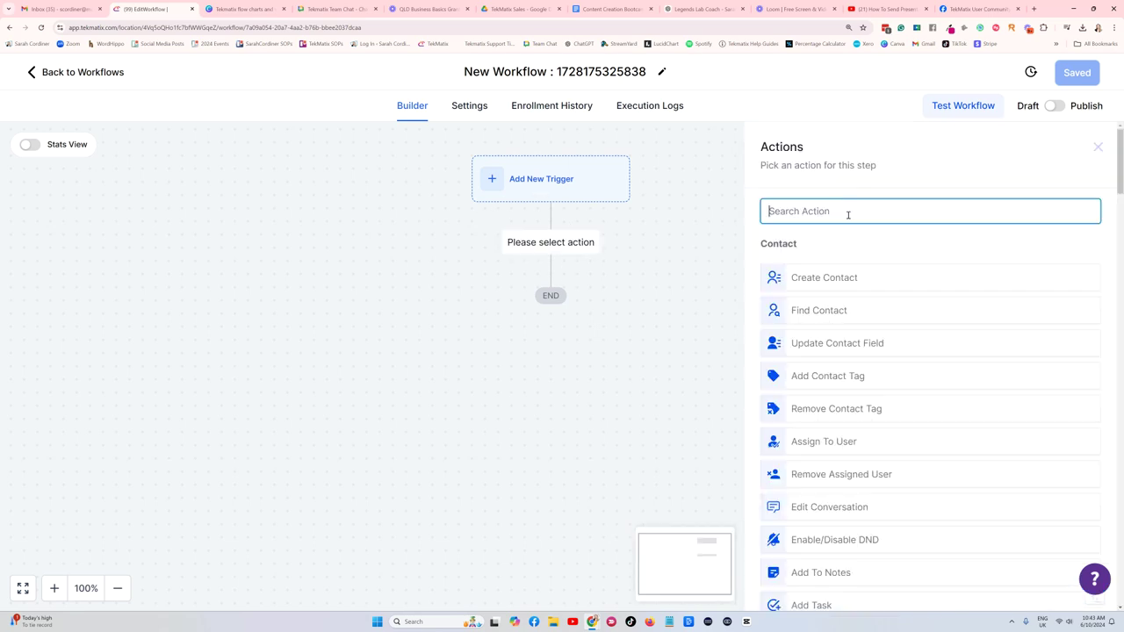
type("sms")
left_click(865, 266)
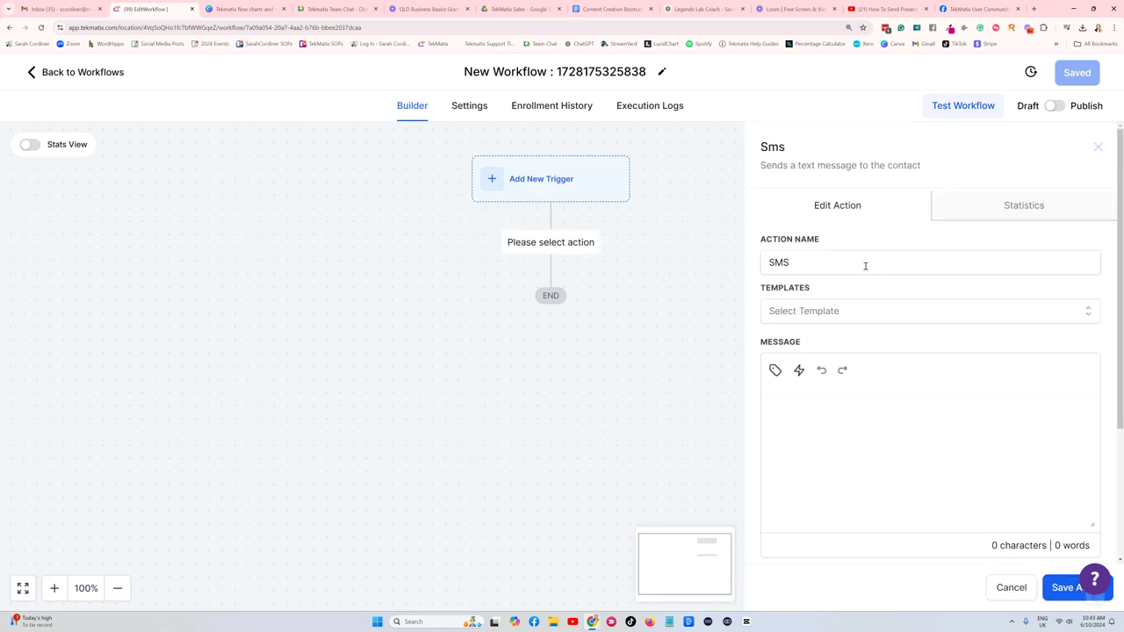
left_click(809, 421)
type("Hi")
left_click(774, 369)
left_click(765, 139)
left_click(712, 86)
left_click_drag(886, 418, 776, 409)
key("BackSpace")
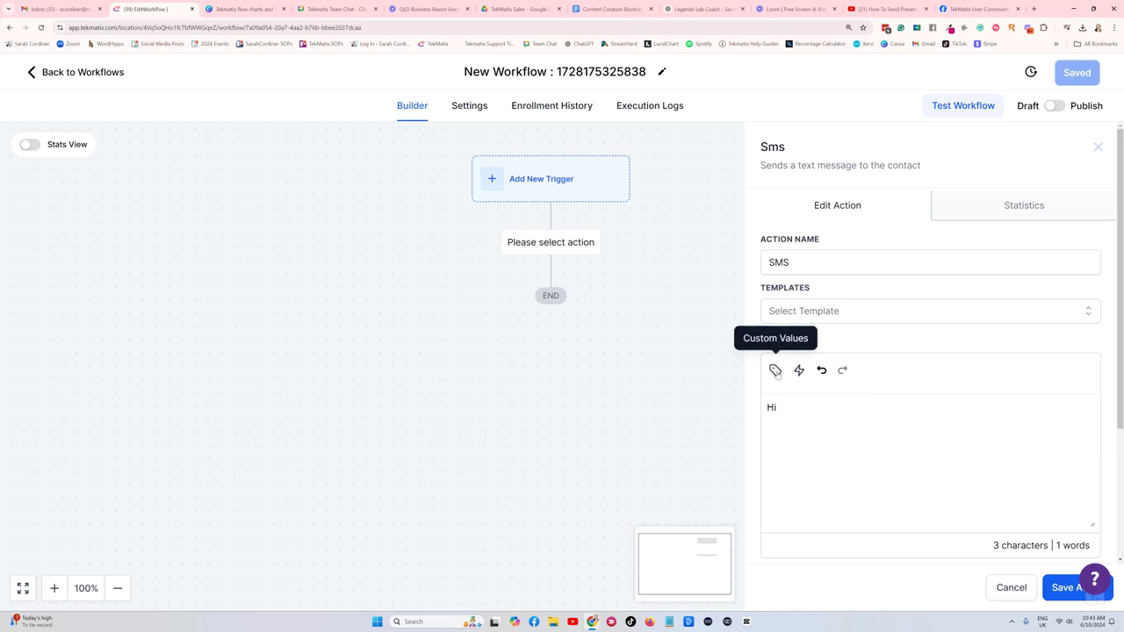
Add the contact's first name custom value and ", enter your text....." to the SMS message, and save the action.
left_click(774, 370)
left_click(737, 109)
type(", enter you")
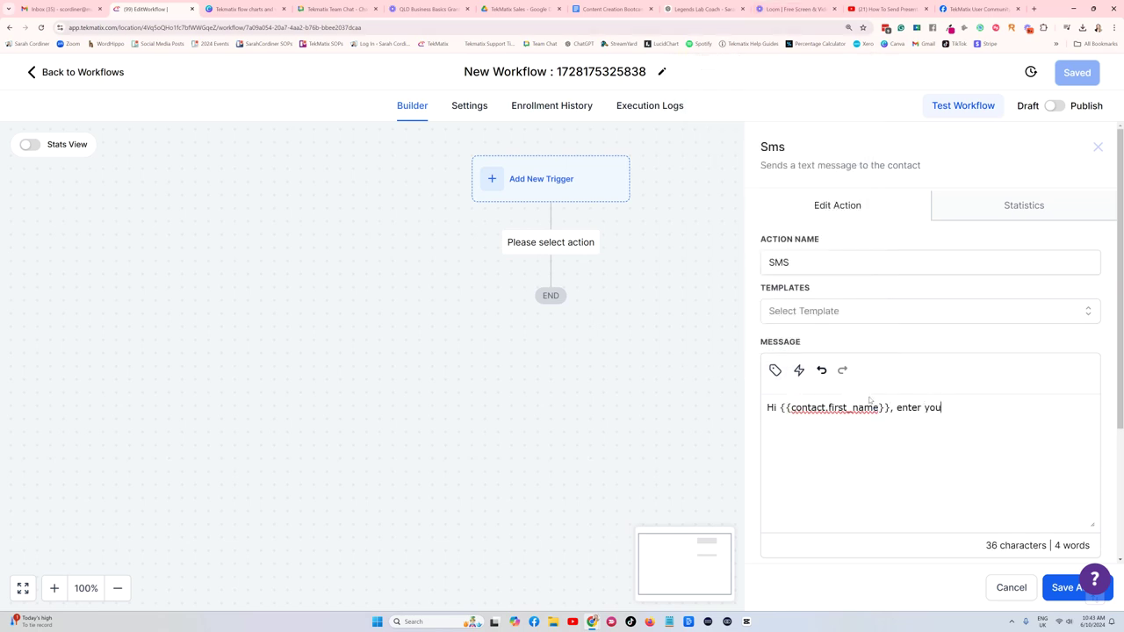
type("r text.....")
left_click(1058, 586)
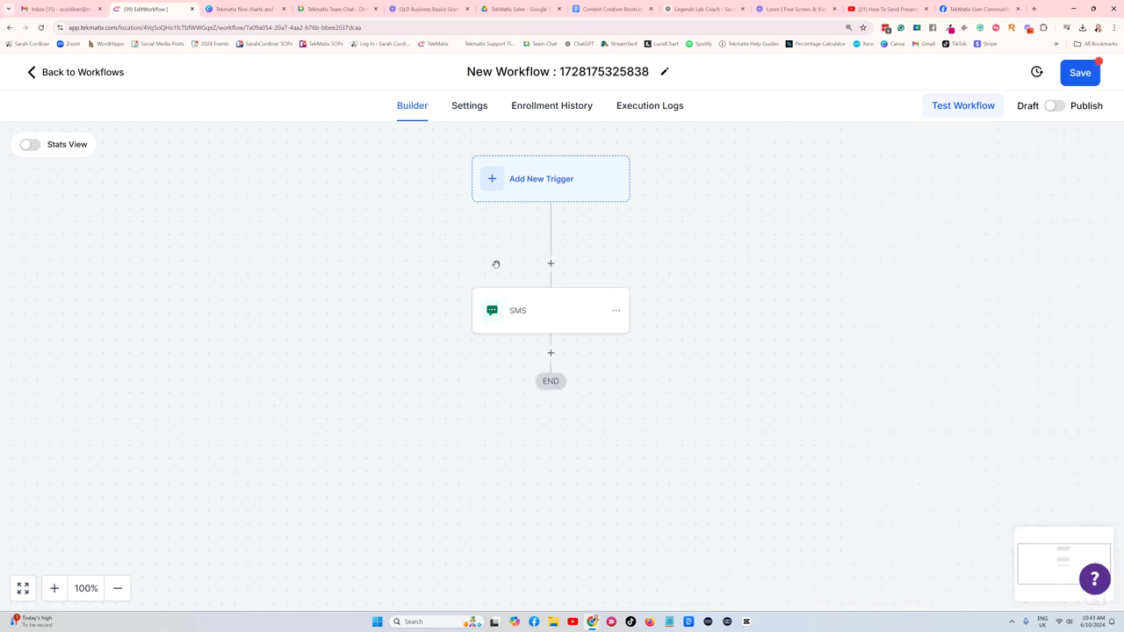
Add a Wait action after the SMS with a time delay of 3 days, and save it.
left_click(550, 353)
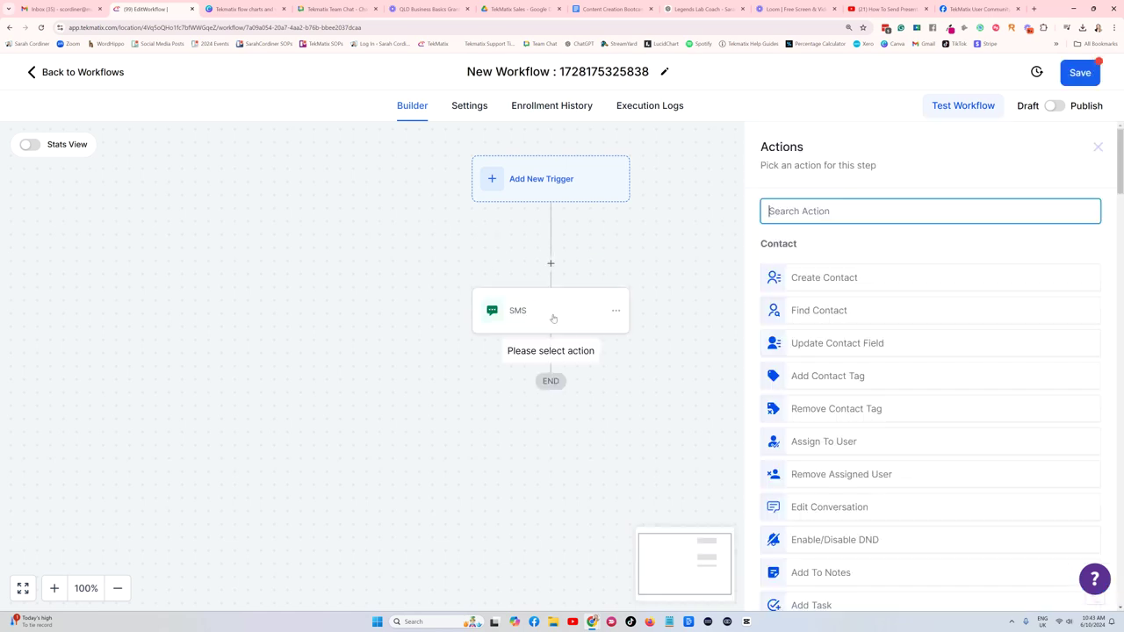
type("wait")
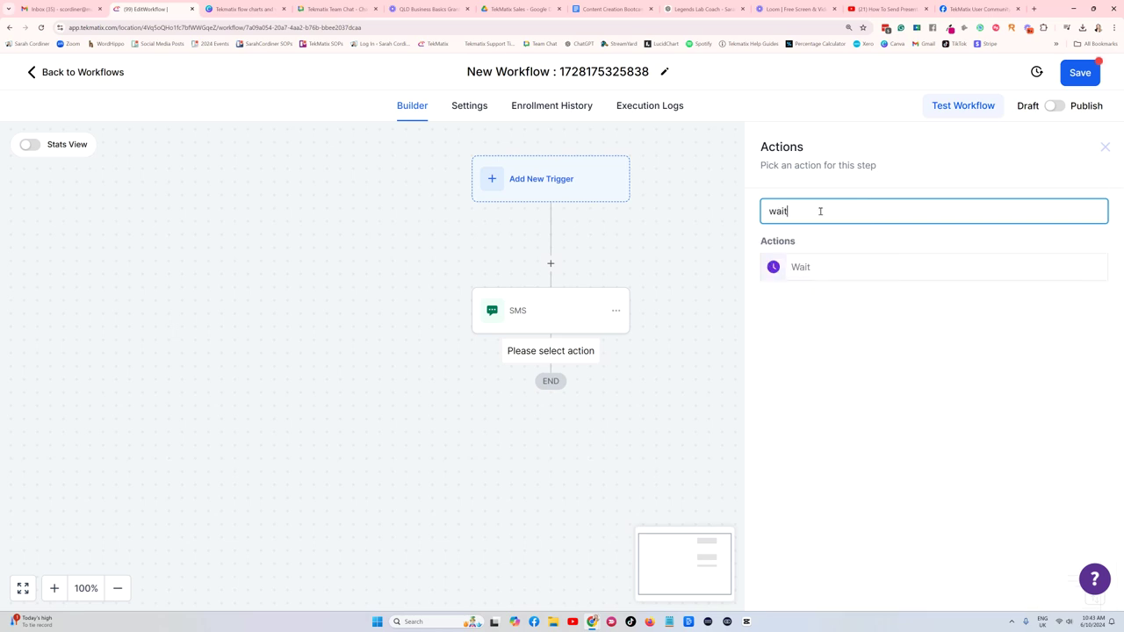
left_click(806, 269)
left_click(584, 352)
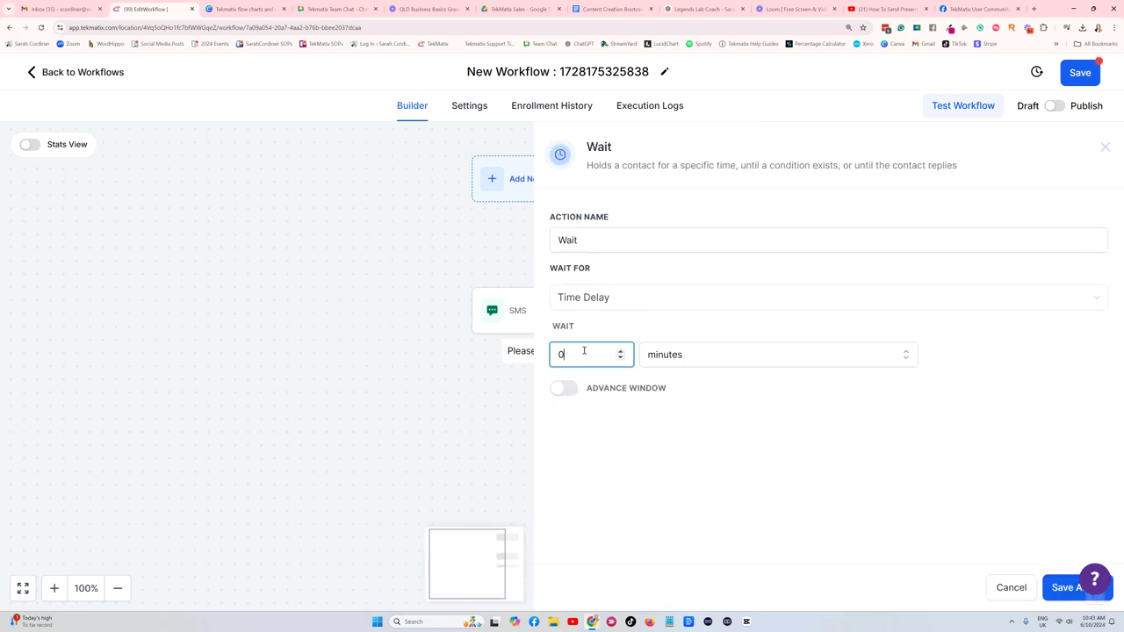
type("3")
left_click(665, 358)
left_click(663, 433)
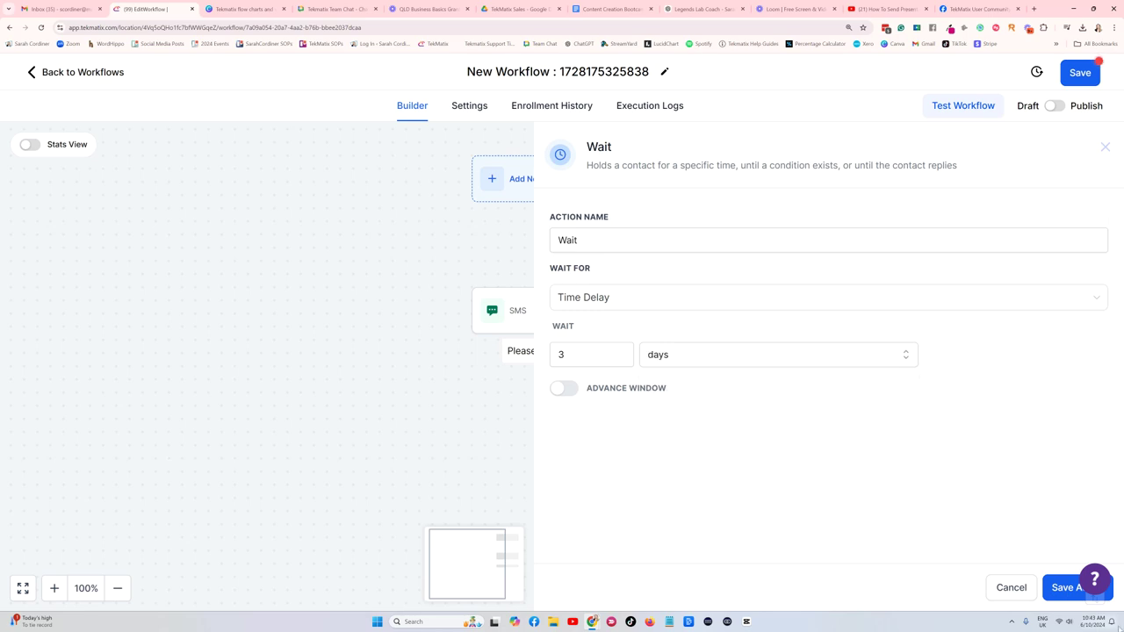
left_click(1067, 596)
left_click(548, 439)
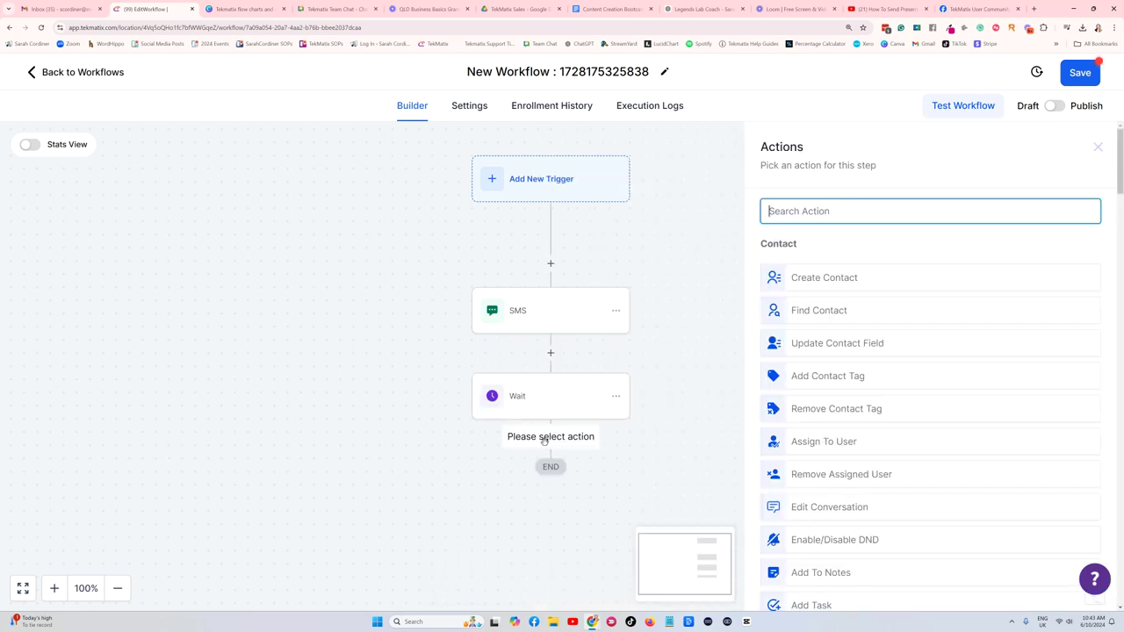
left_click(645, 322)
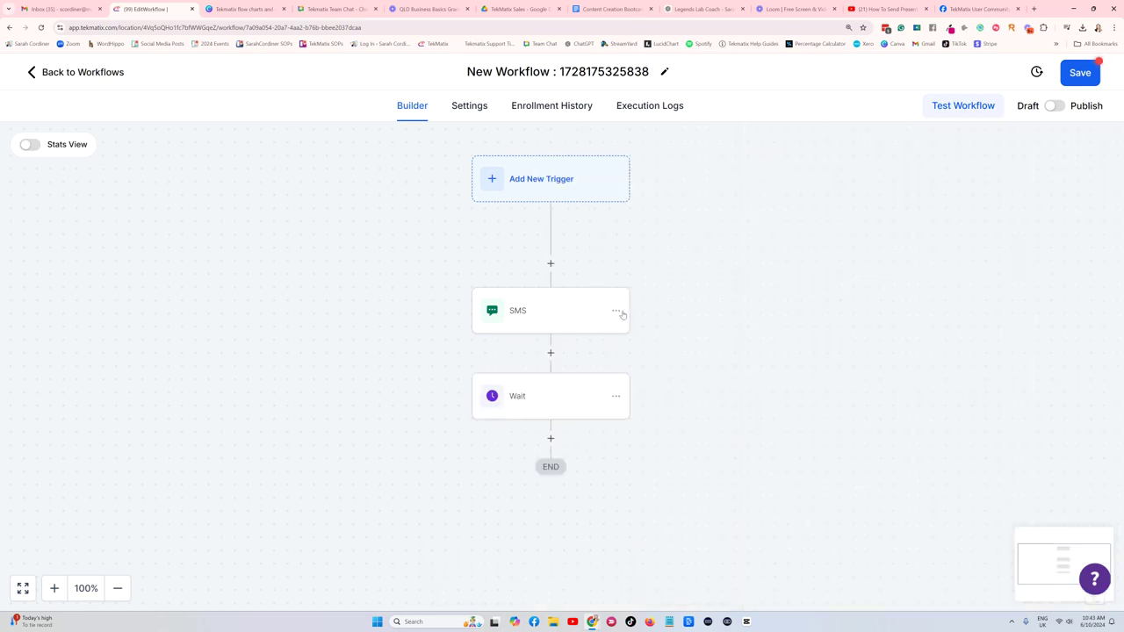
left_click(550, 438)
left_click(651, 376)
Copy the SMS action and place the duplicate directly after the Wait action.
left_click(616, 310)
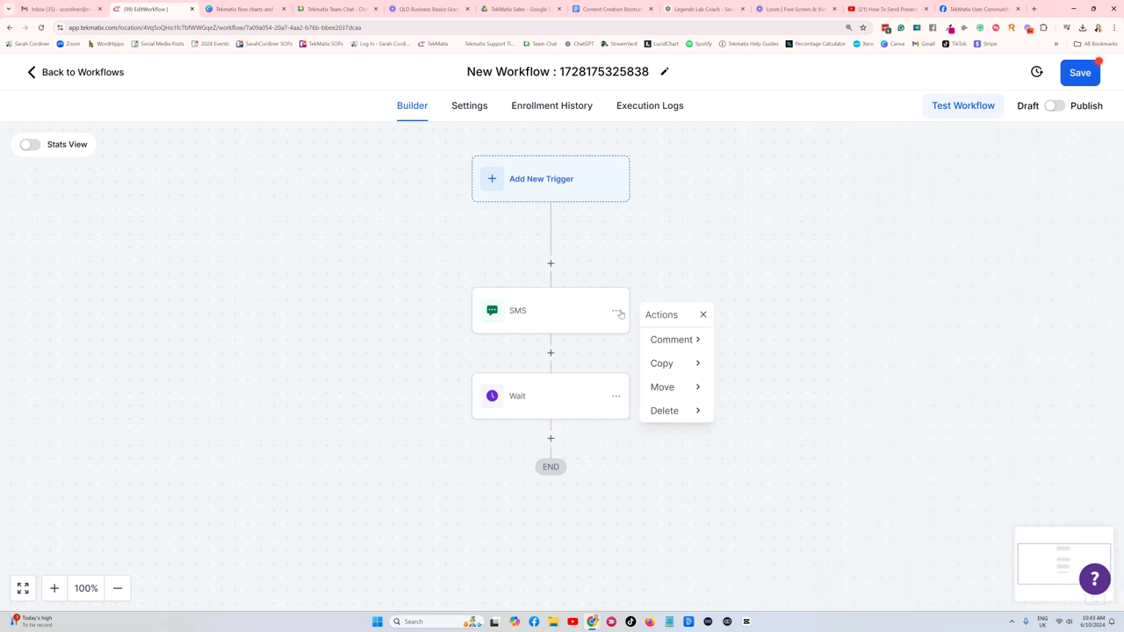
left_click(690, 364)
left_click(752, 339)
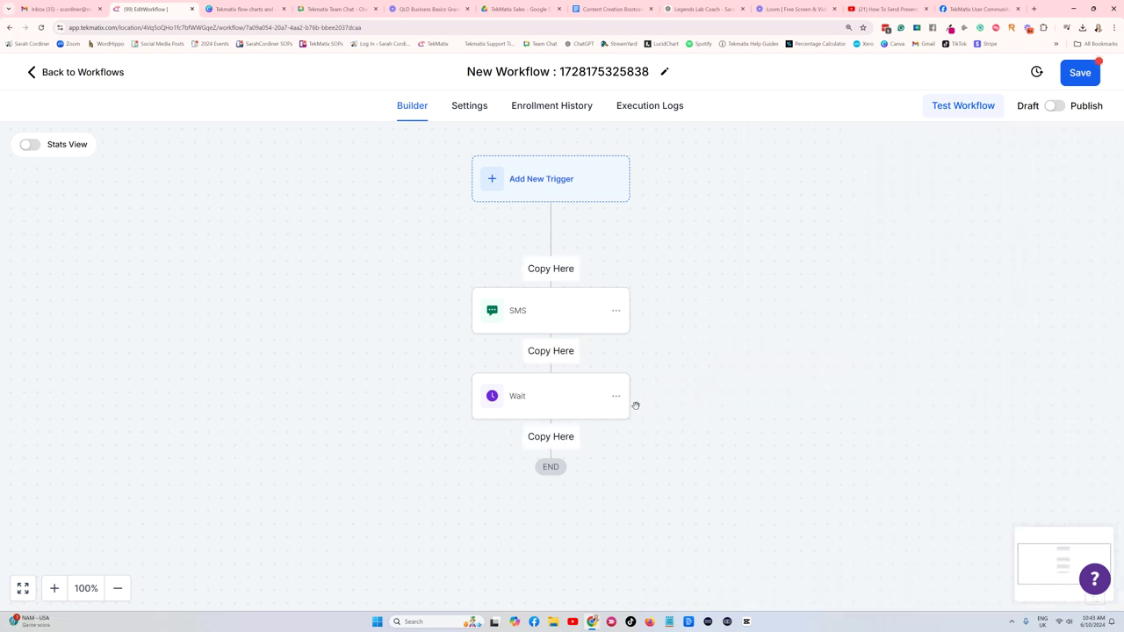
left_click(556, 437)
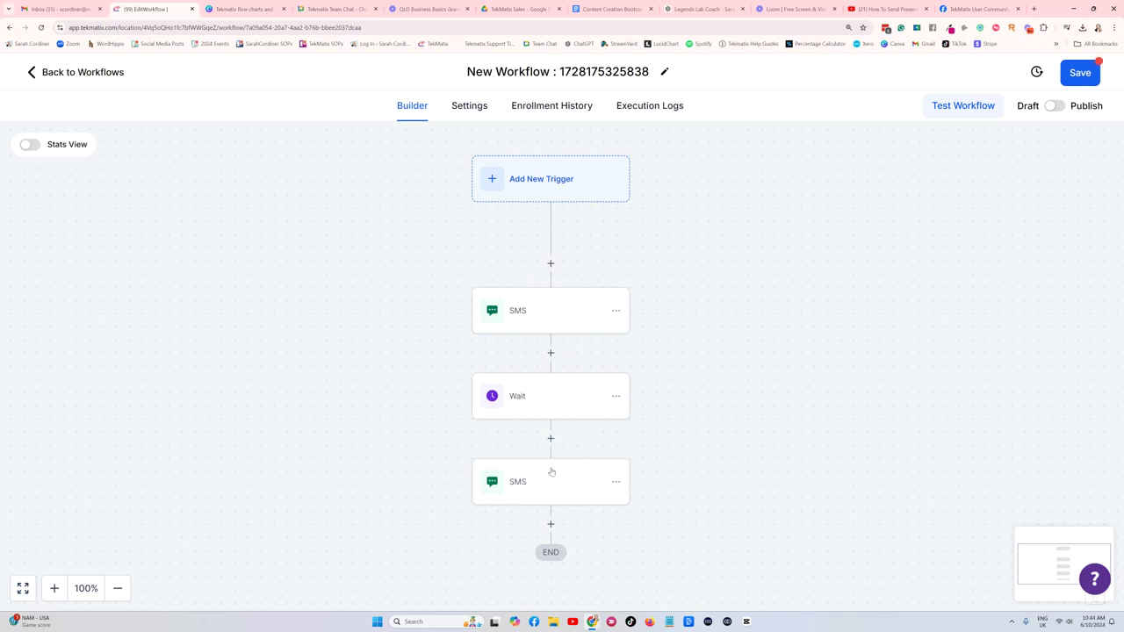
scroll(555, 418, "down", 1)
scroll(553, 400, "down", 3)
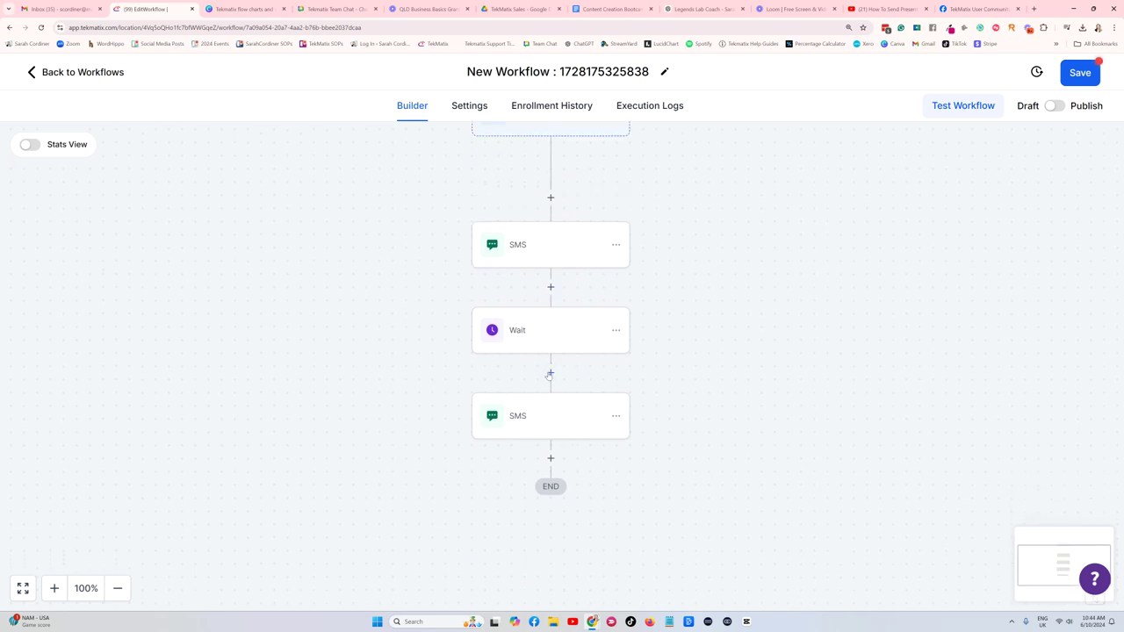
scroll(547, 376, "down", 1)
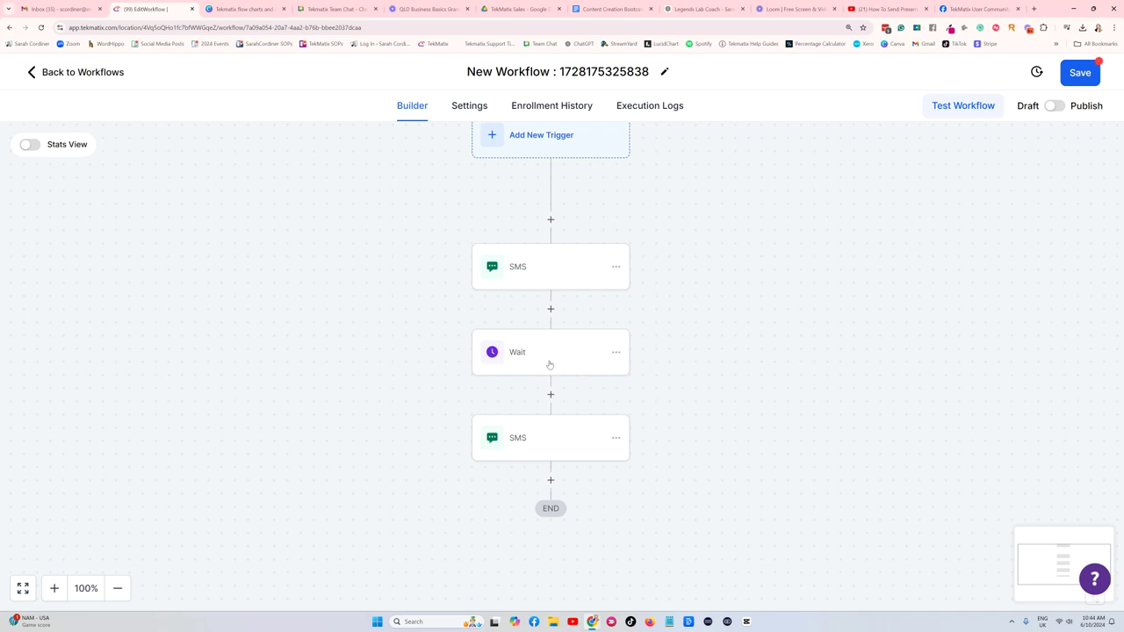
scroll(548, 365, "down", 1)
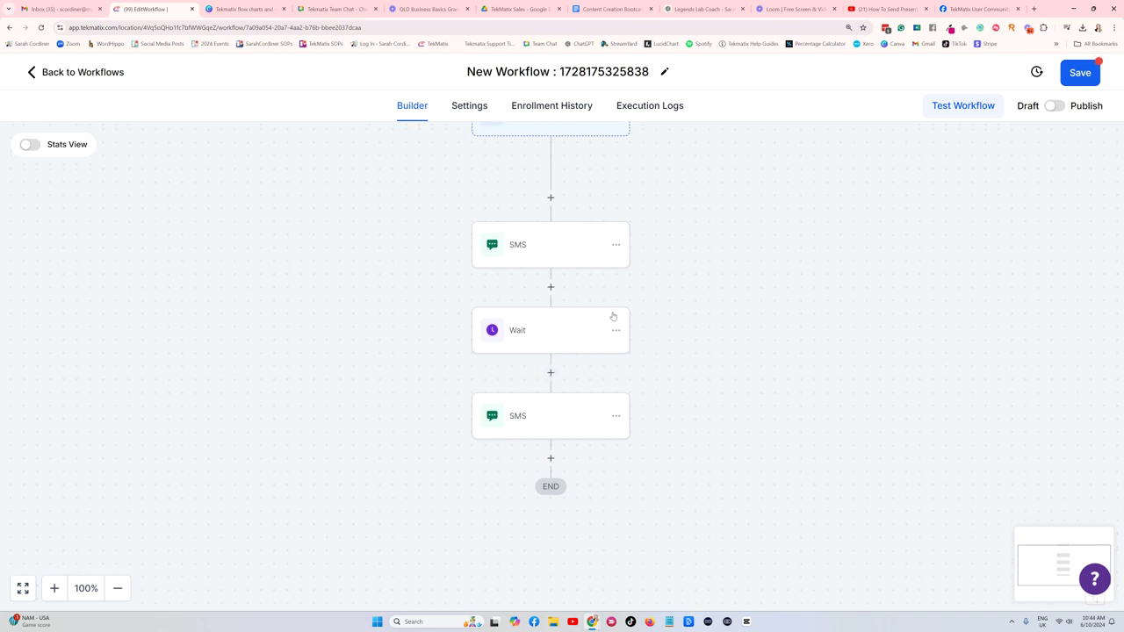
Add a Go To action after the second SMS and set the Wait action as its destination.
scroll(521, 358, "up", 2)
scroll(556, 487, "down", 1)
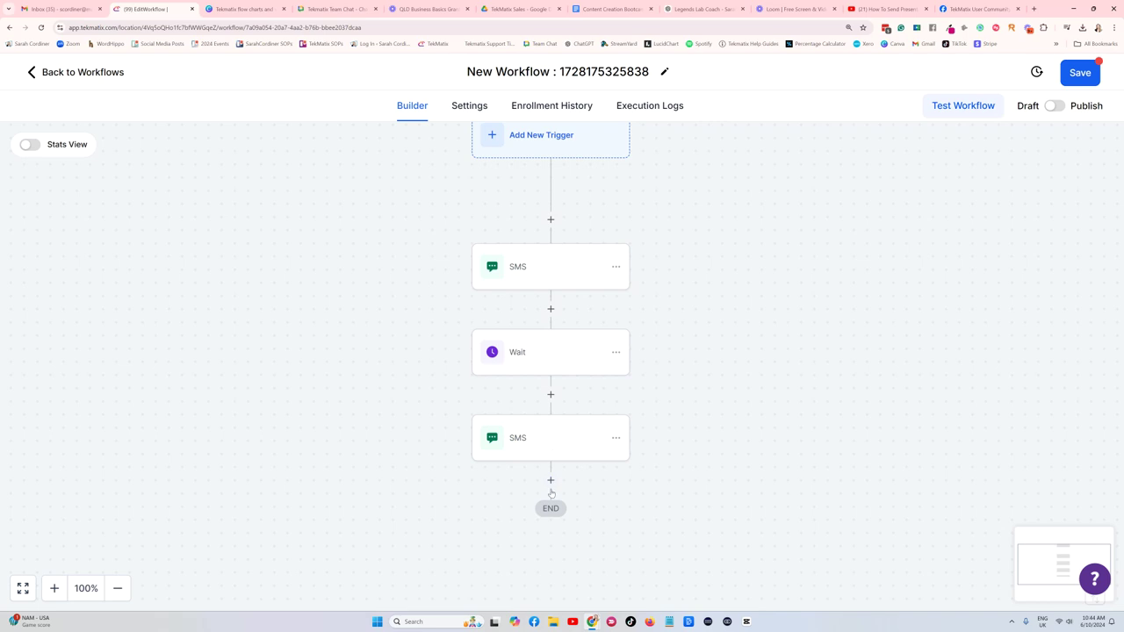
left_click(551, 480)
type("go")
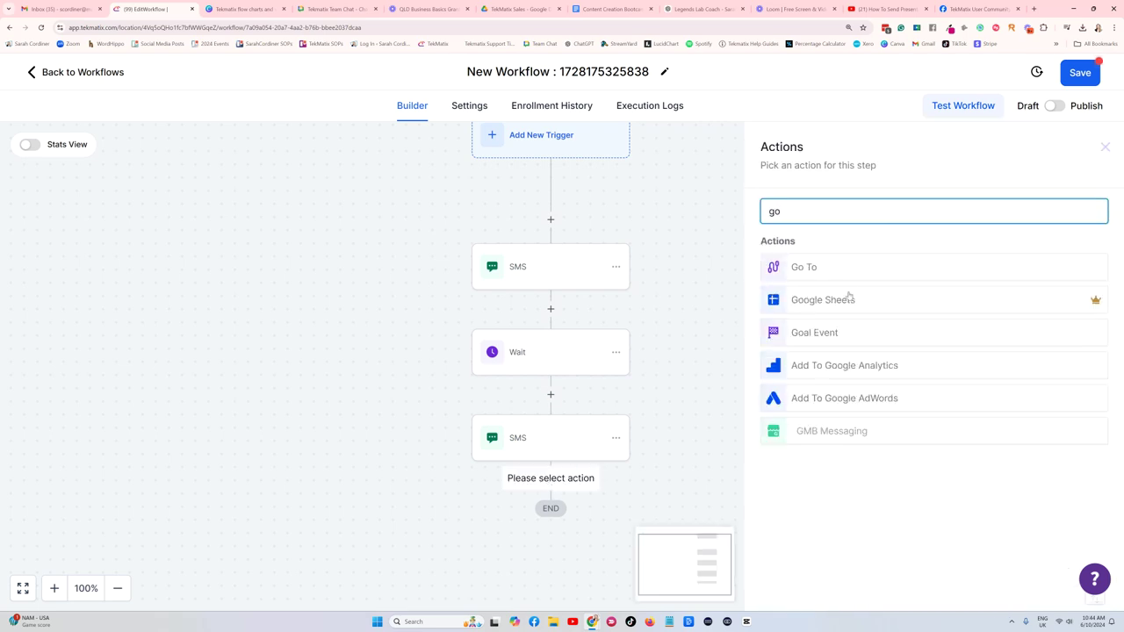
left_click(818, 276)
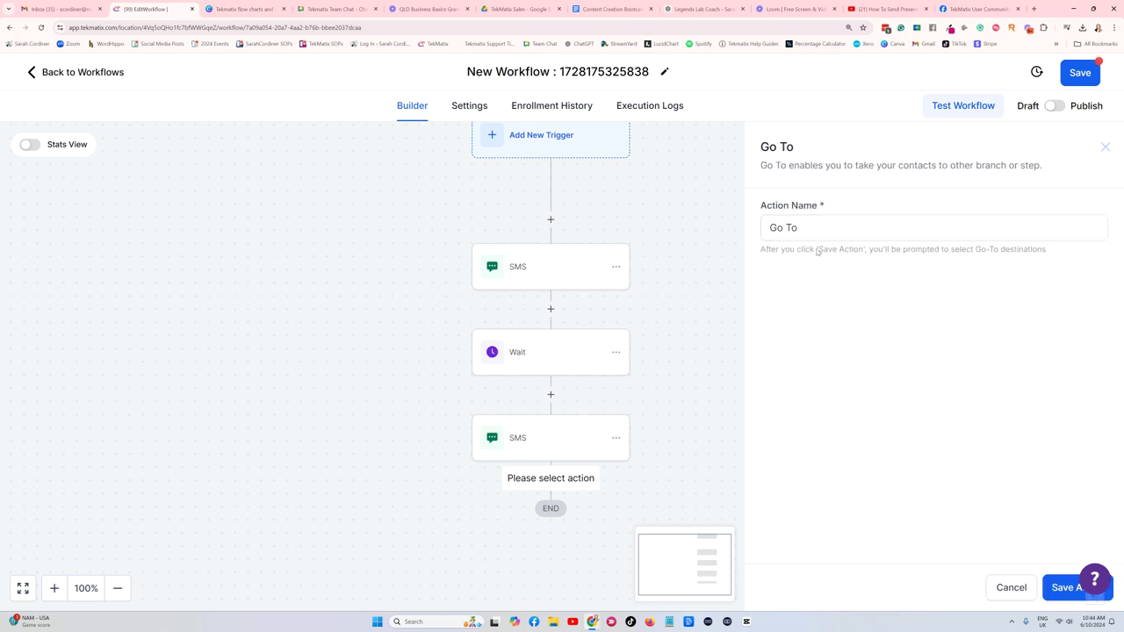
left_click(1078, 588)
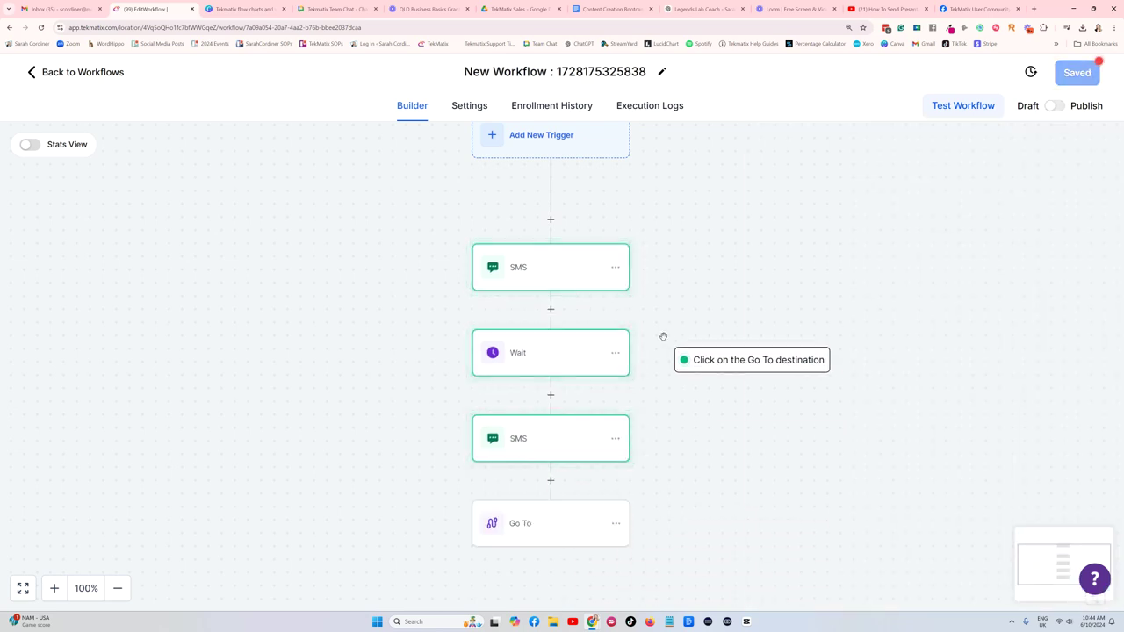
left_click(540, 353)
Rename the Wait action to "Wait 3 days" and save it.
left_click(540, 360)
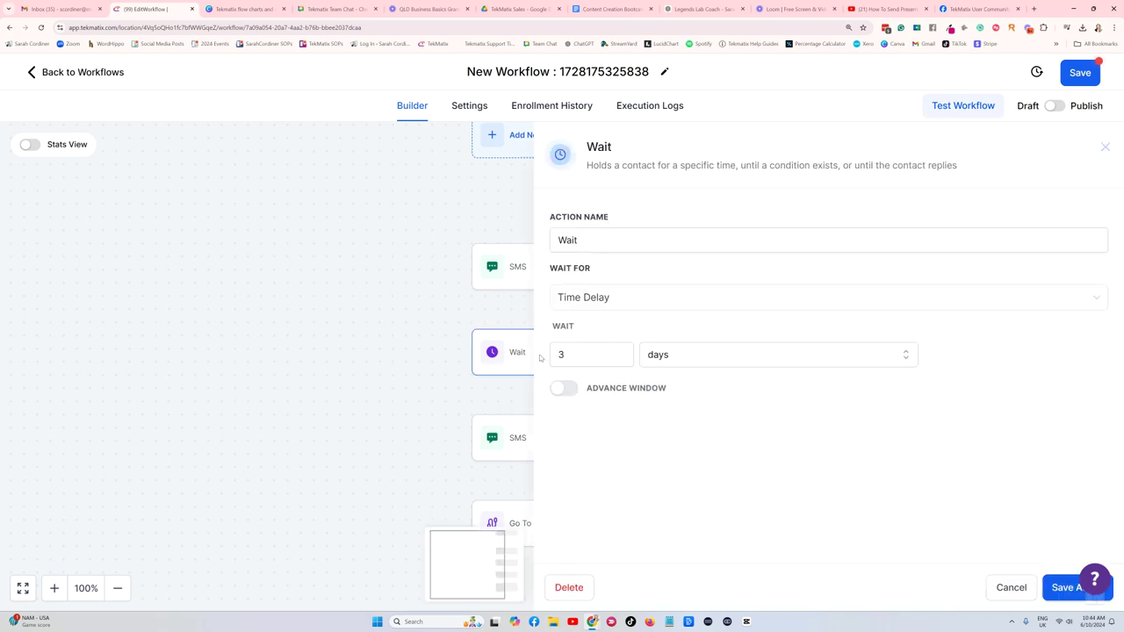
left_click(593, 237)
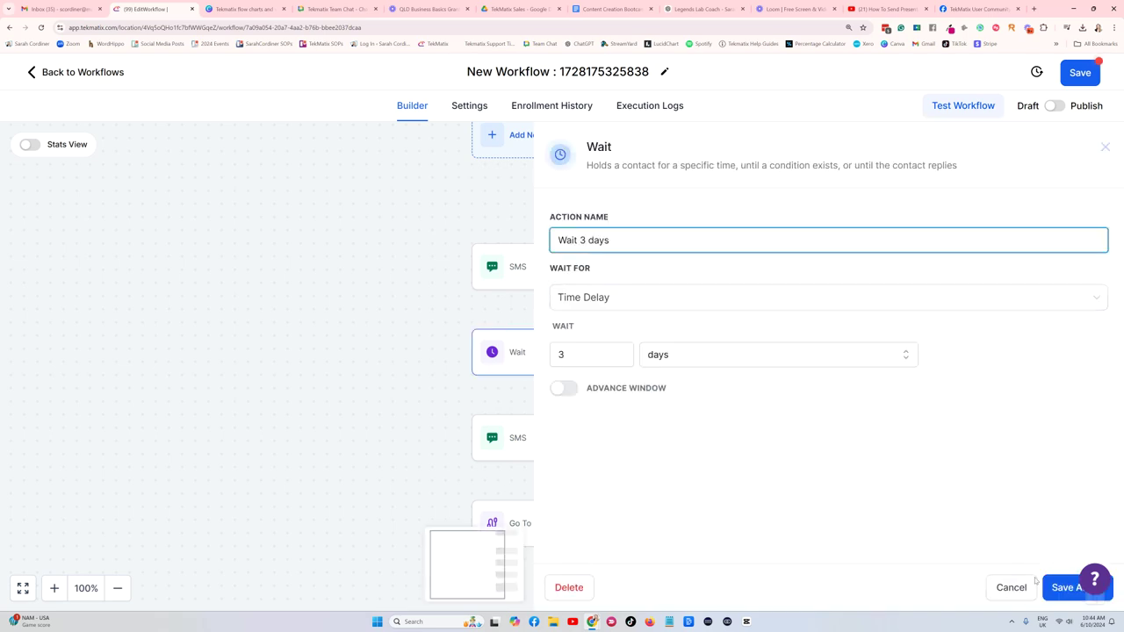
left_click(1061, 590)
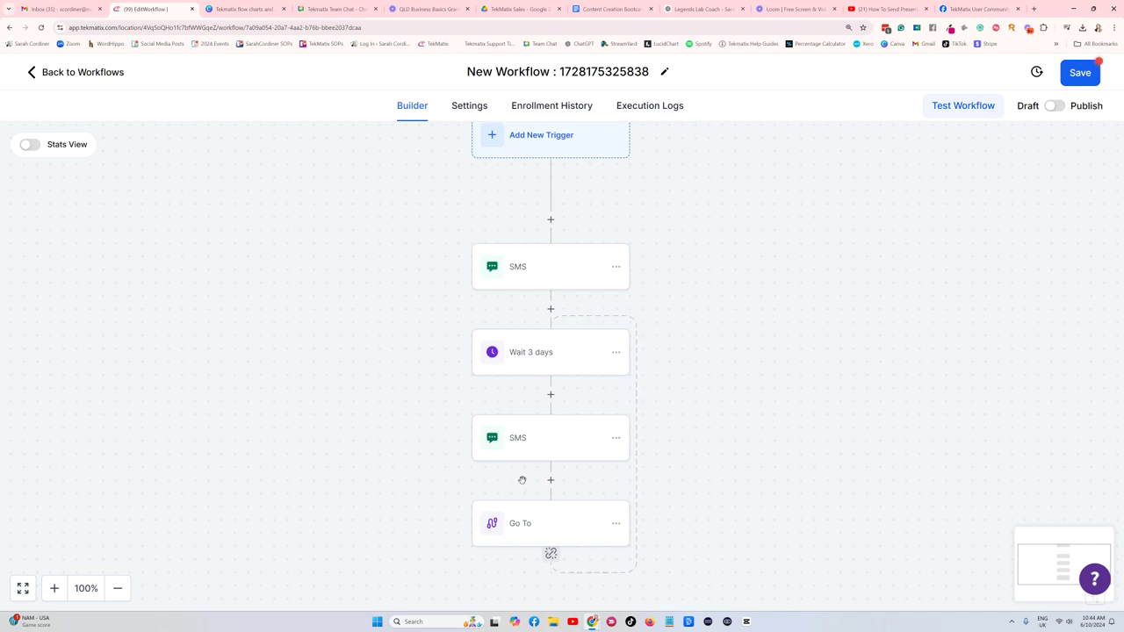
Save the workflow, keeping it as a draft.
scroll(602, 401, "down", 1)
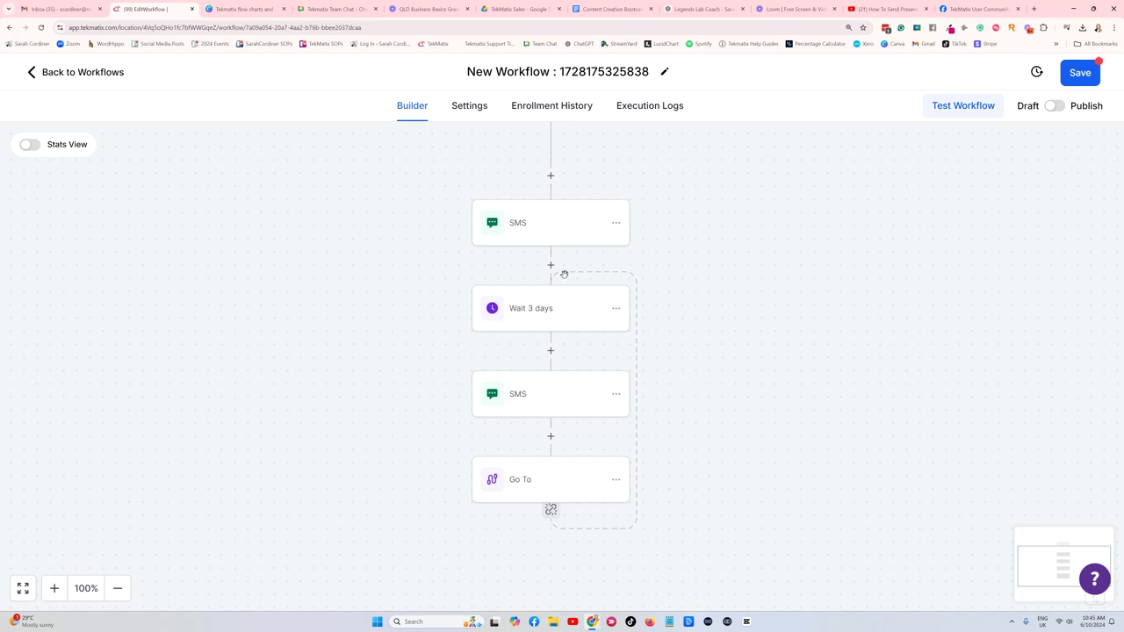
scroll(564, 274, "down", 1)
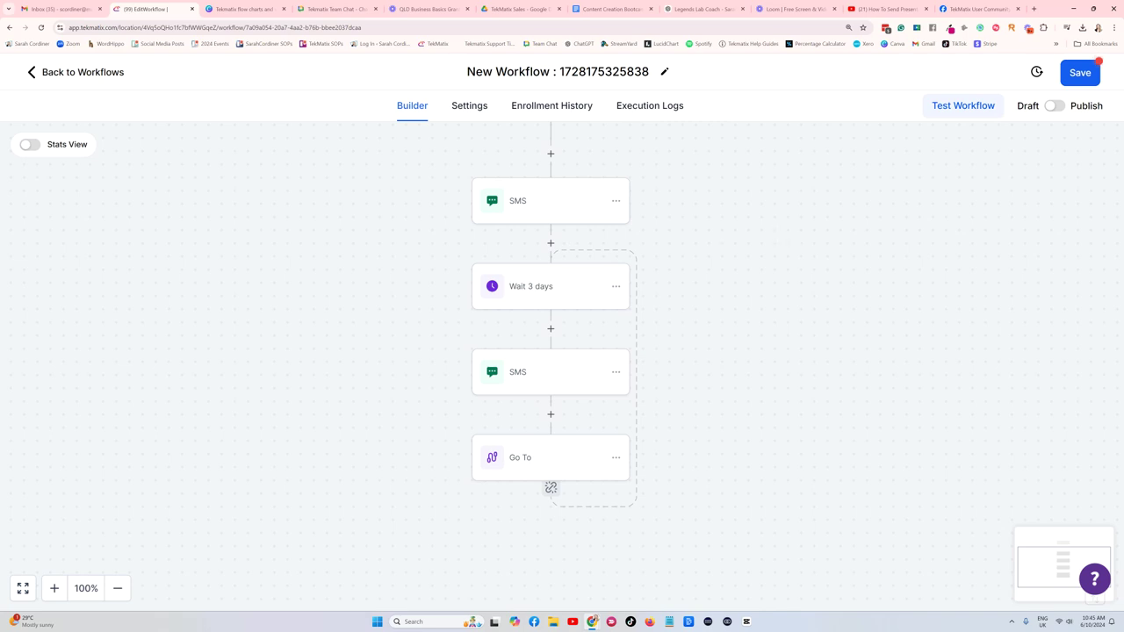
left_click(1056, 105)
left_click(1054, 105)
left_click(1078, 73)
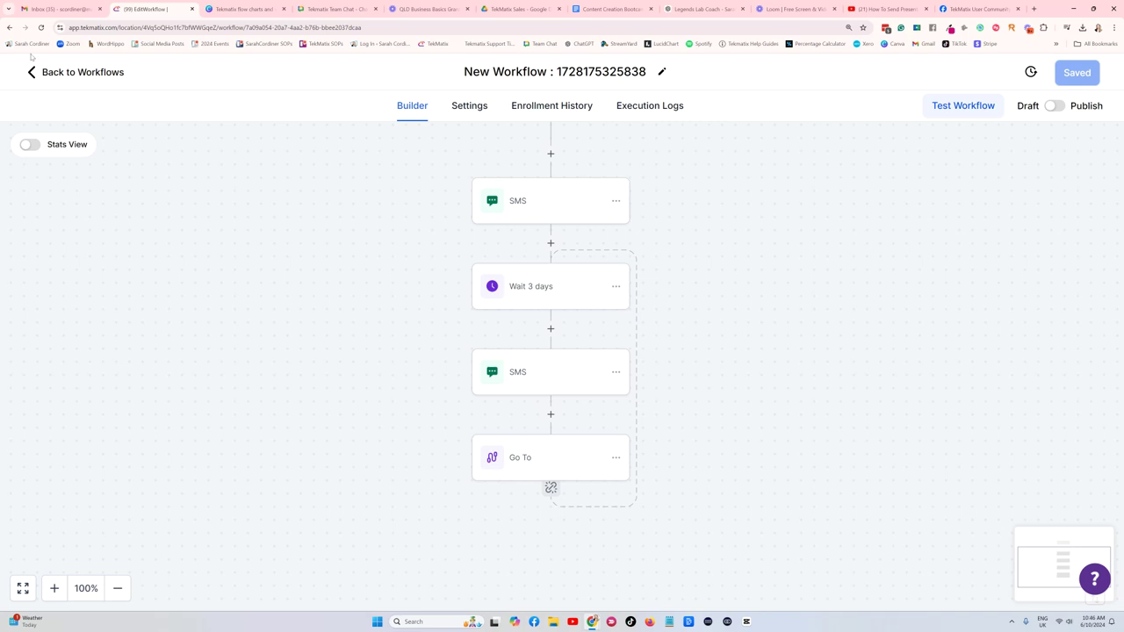
Return to the workflow list and create another workflow from scratch, dismissing the multiple opportunities notice.
left_click(58, 74)
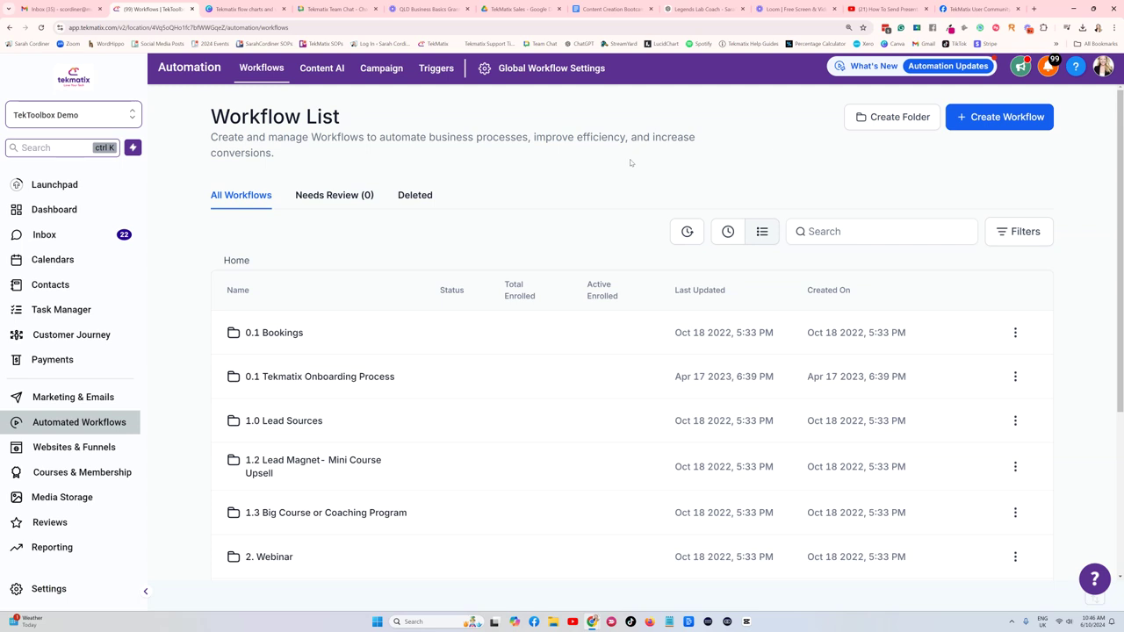
left_click(977, 119)
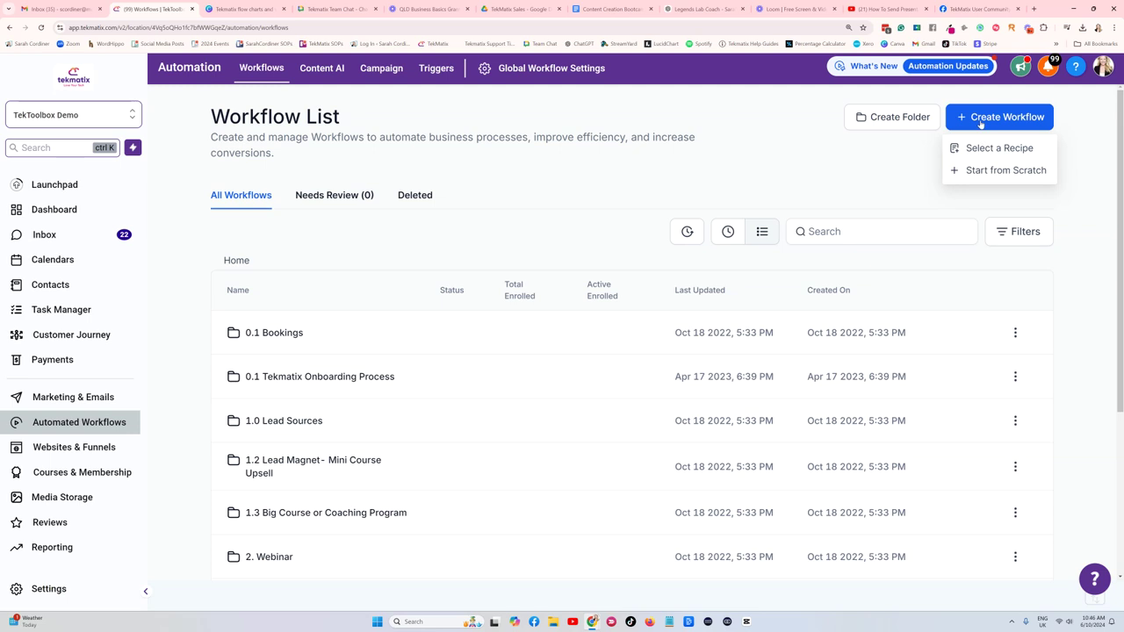
left_click(976, 170)
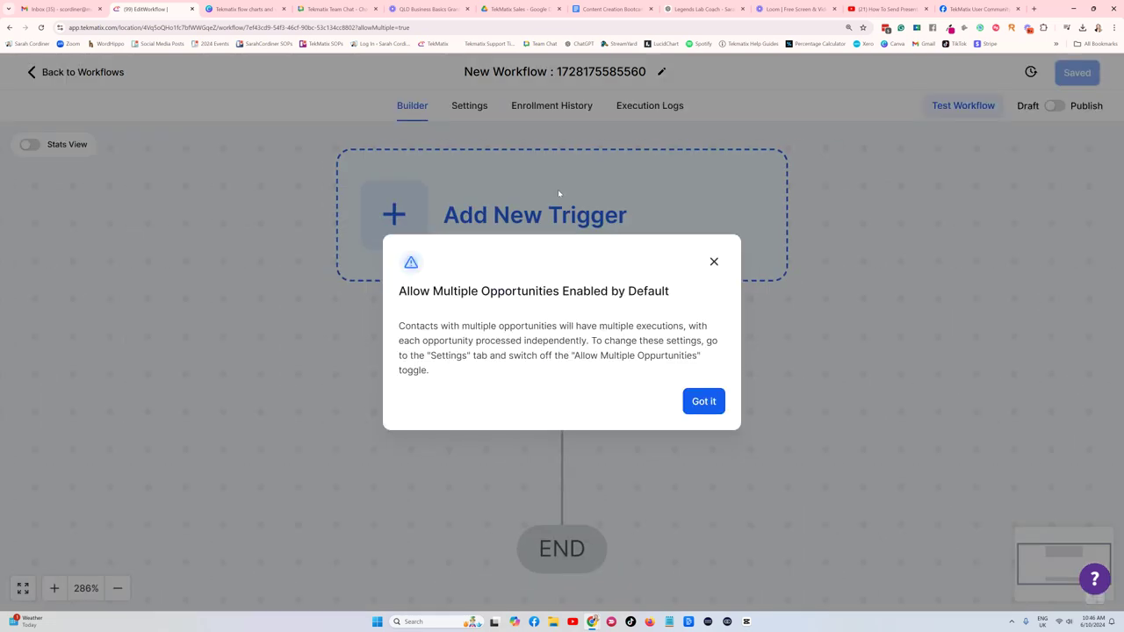
left_click(704, 401)
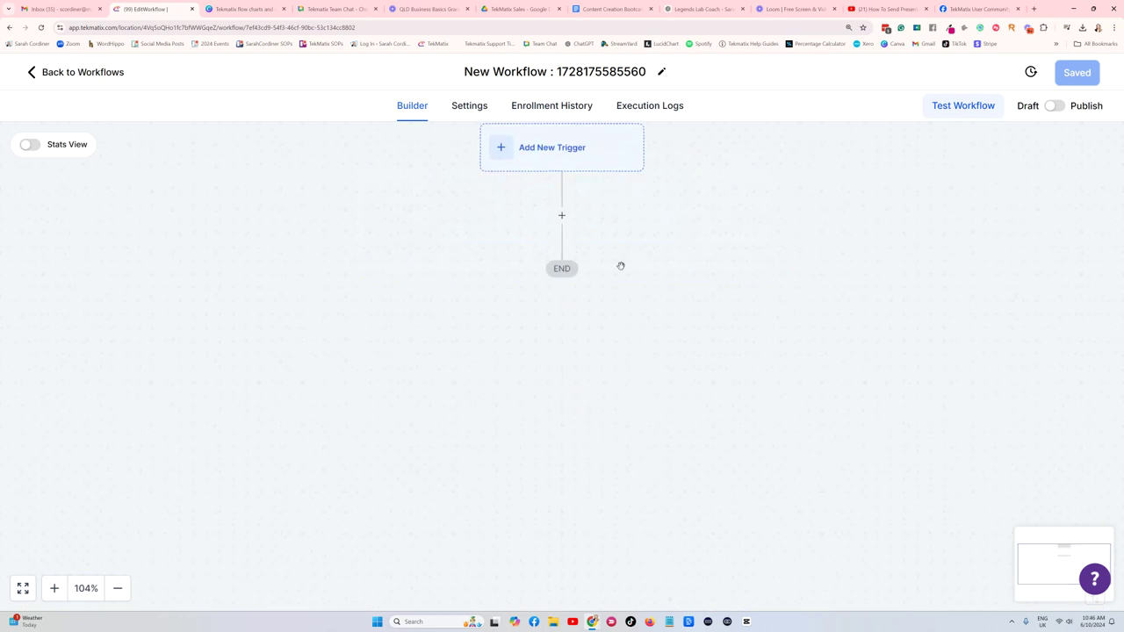
key("ctrl+plus")
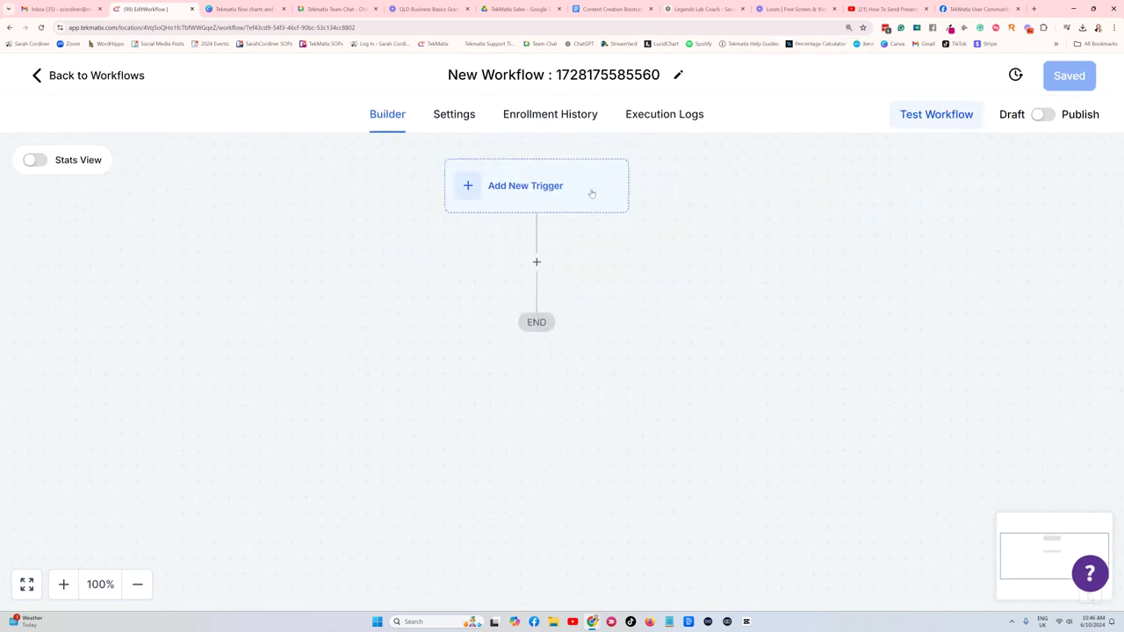
Add a Contact Tag trigger to the new workflow and give it a Tag Added filter.
left_click(507, 167)
left_click(760, 252)
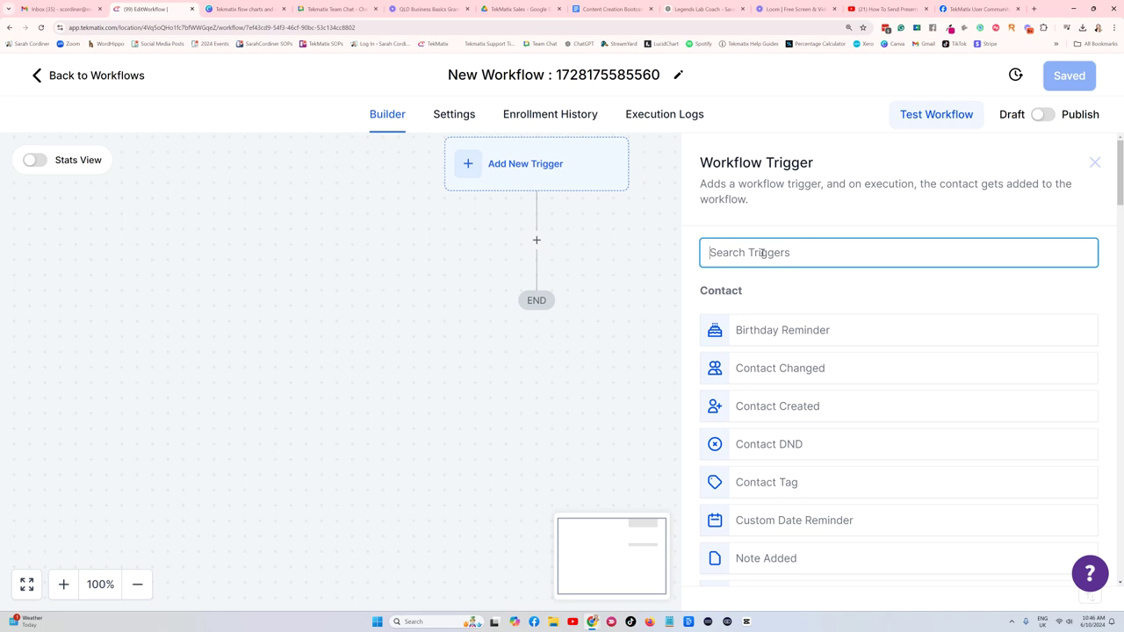
type("tag")
left_click(780, 334)
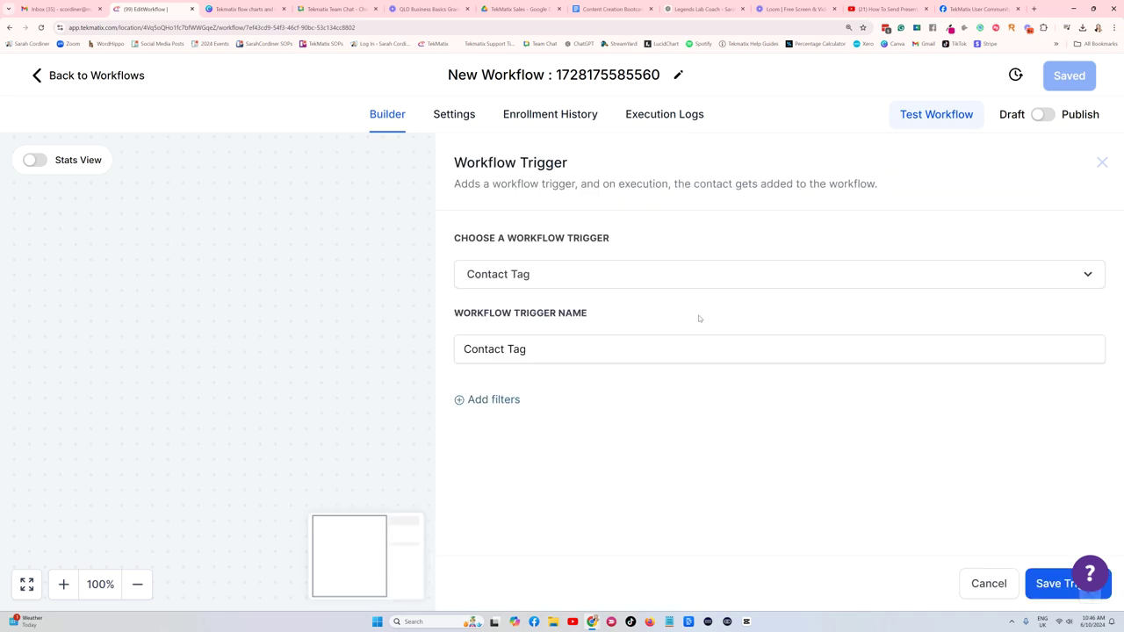
left_click(493, 401)
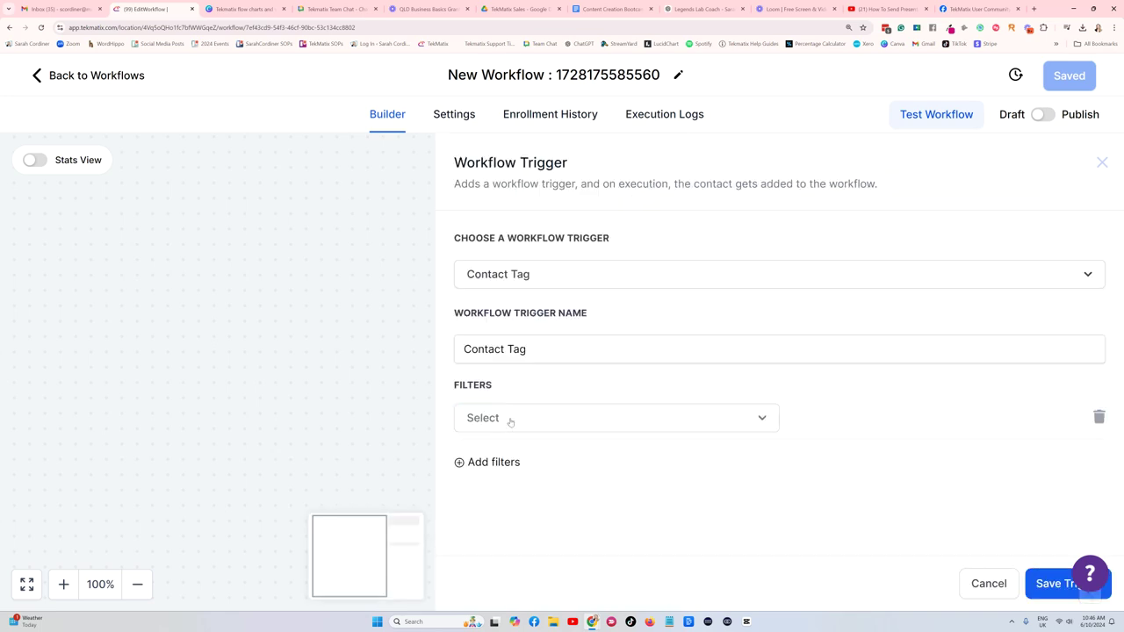
left_click(508, 419)
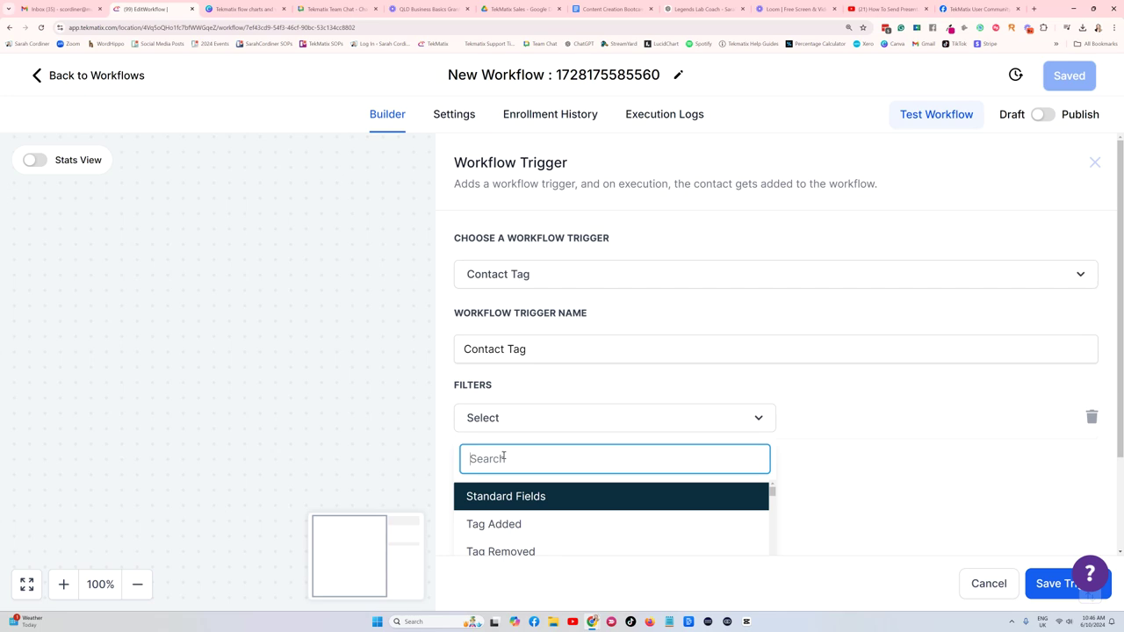
left_click(538, 524)
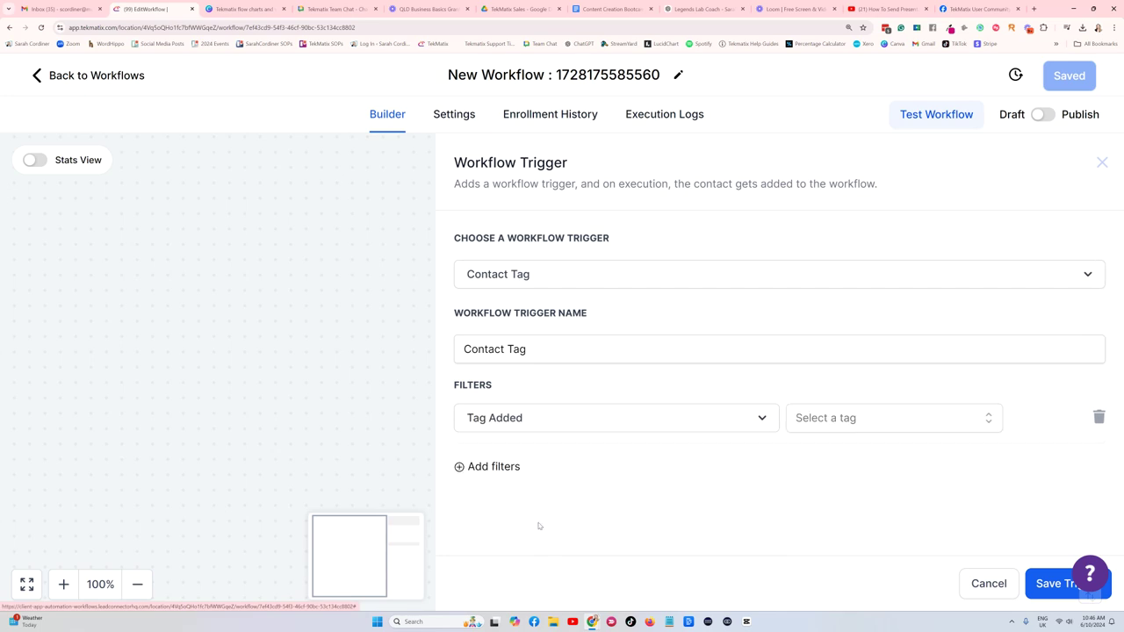
Set the Tag Added filter to the tag "bought the astrology course" and save the trigger.
left_click(871, 424)
scroll(869, 425, "down", 5)
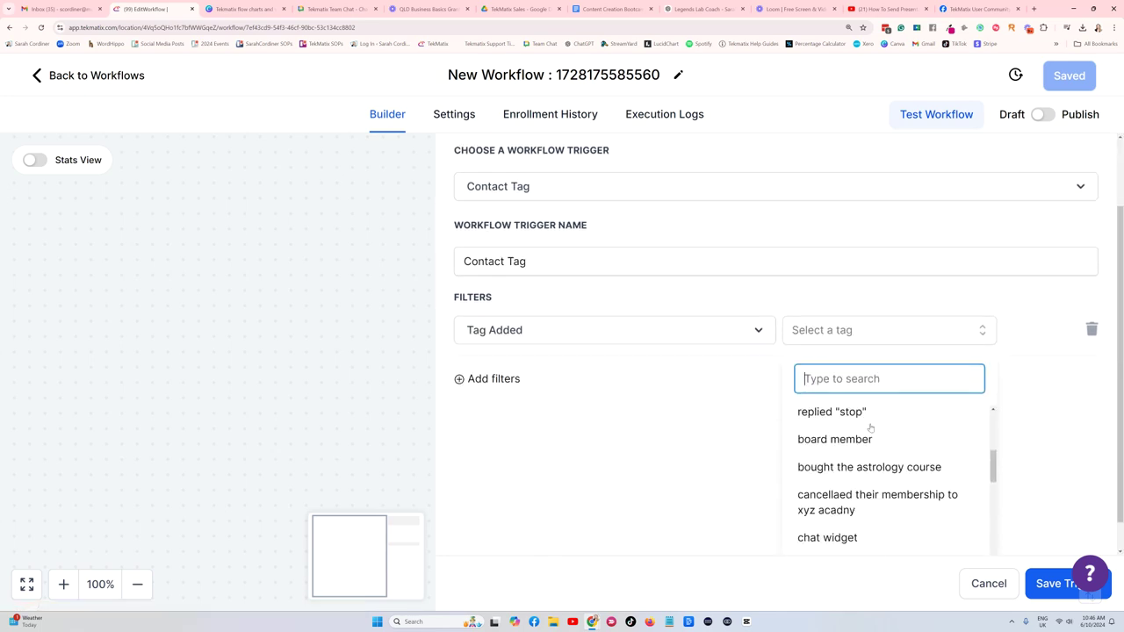
left_click(630, 364)
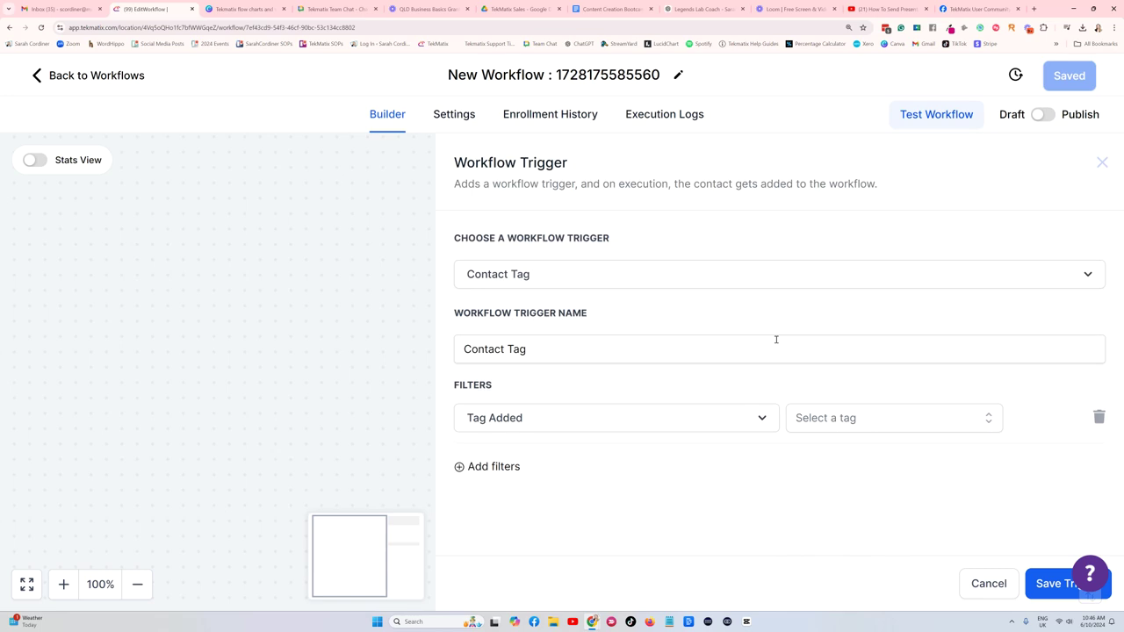
left_click(921, 424)
scroll(896, 434, "down", 3)
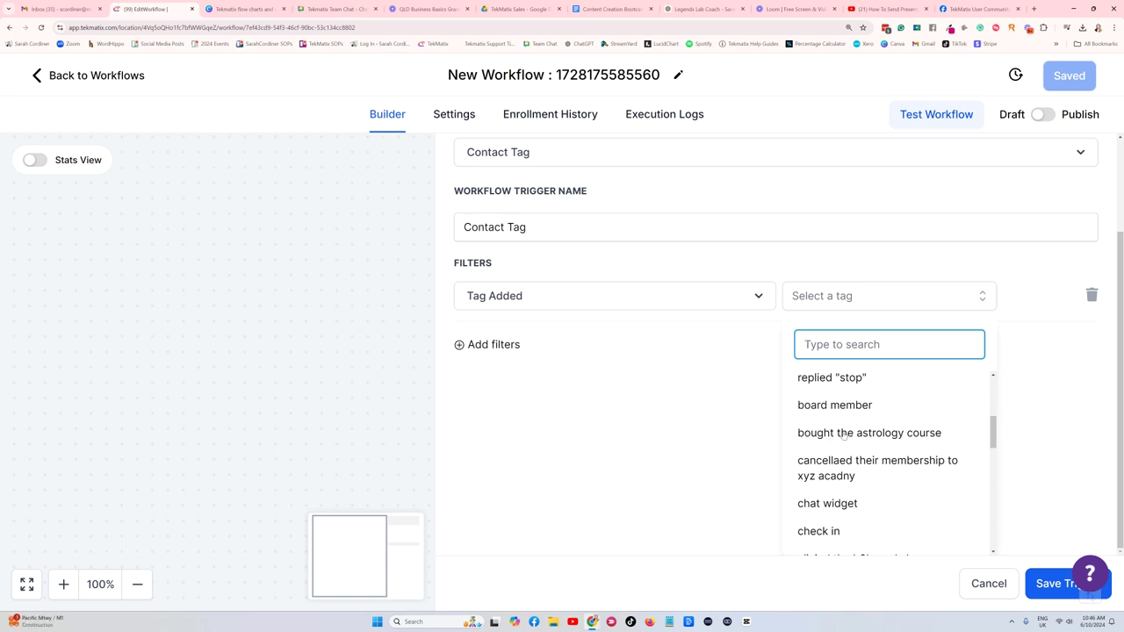
left_click(830, 438)
left_click(1047, 593)
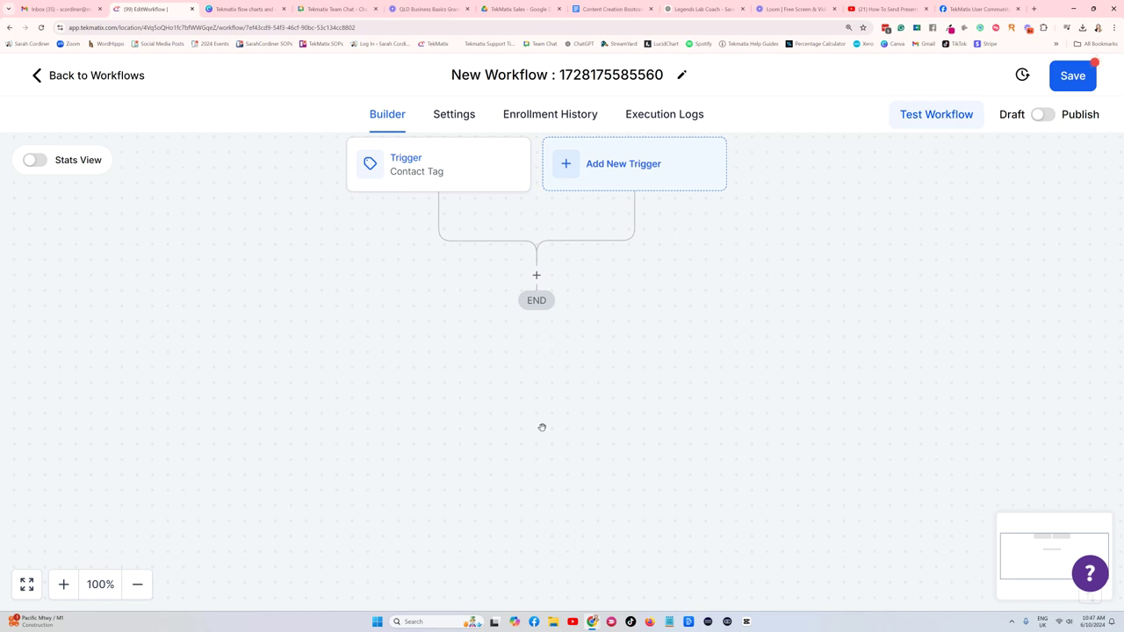
Rename the trigger to "Contact Tag - bought the astrlology course" and save it.
scroll(425, 351, "up", 1)
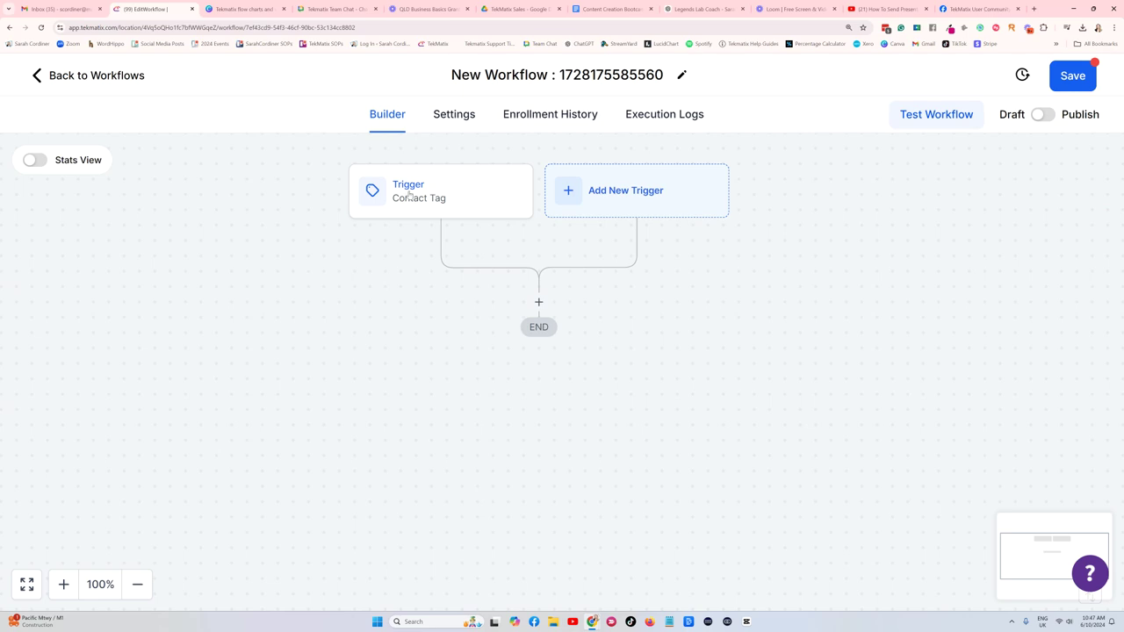
left_click(424, 187)
left_click(548, 349)
type("- bought")
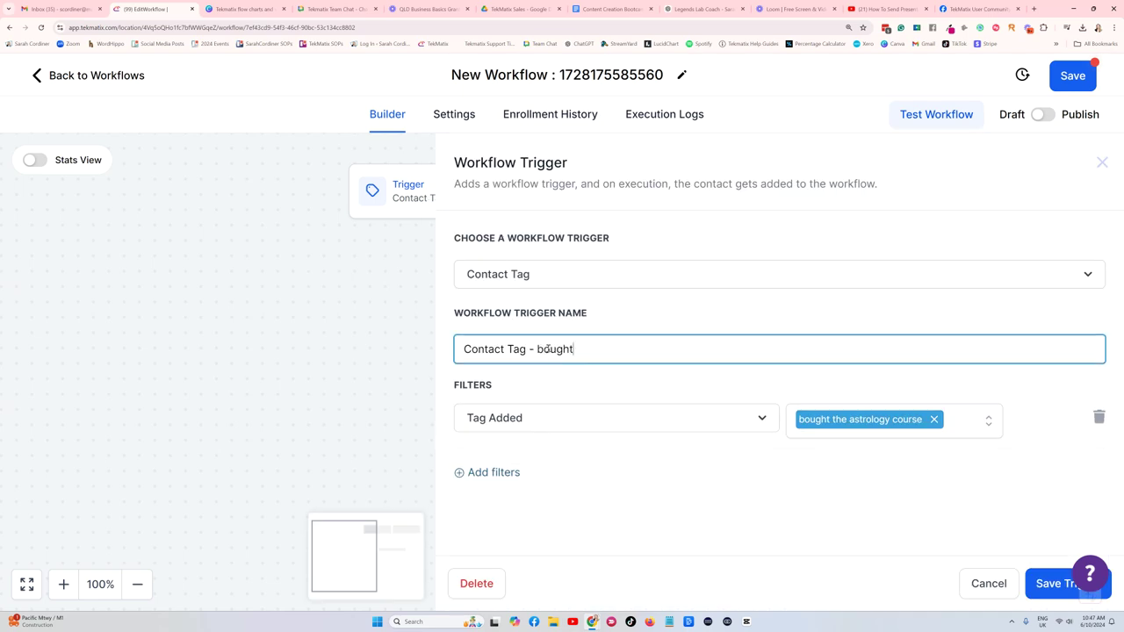
type(" the astrlology course")
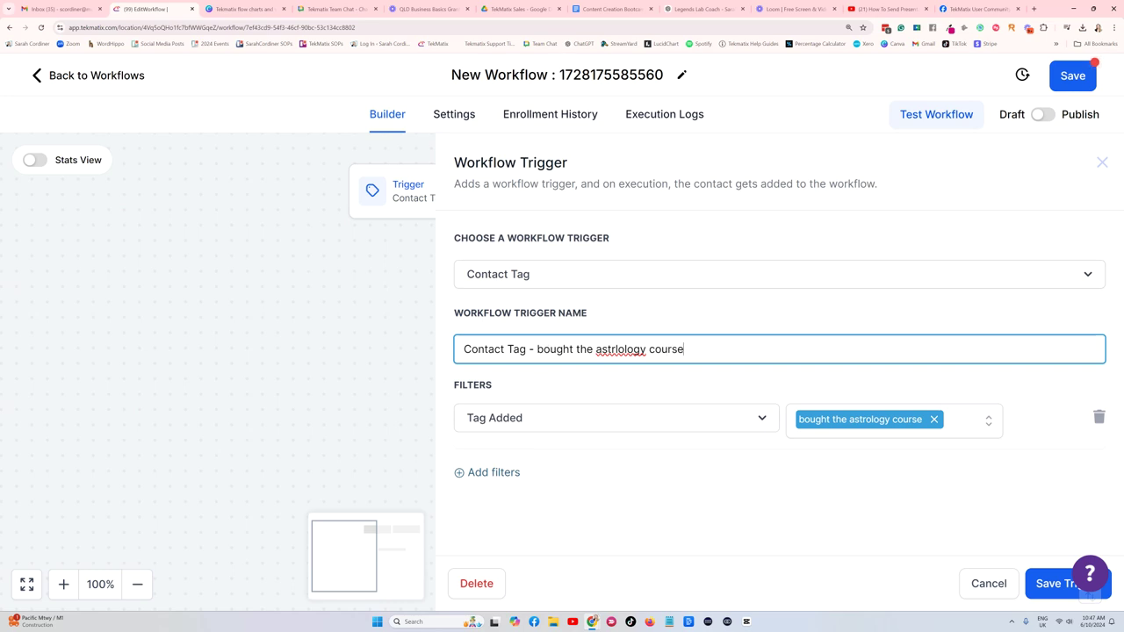
left_click(1051, 587)
Insert a Remove From Workflow action below the trigger.
left_click(537, 301)
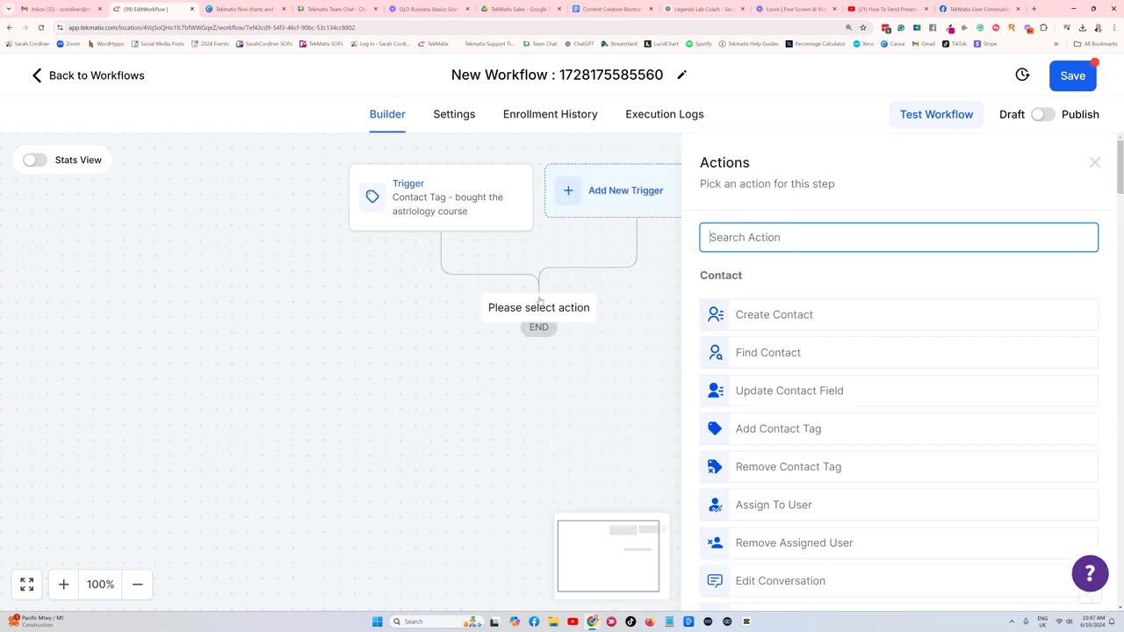
type("remic")
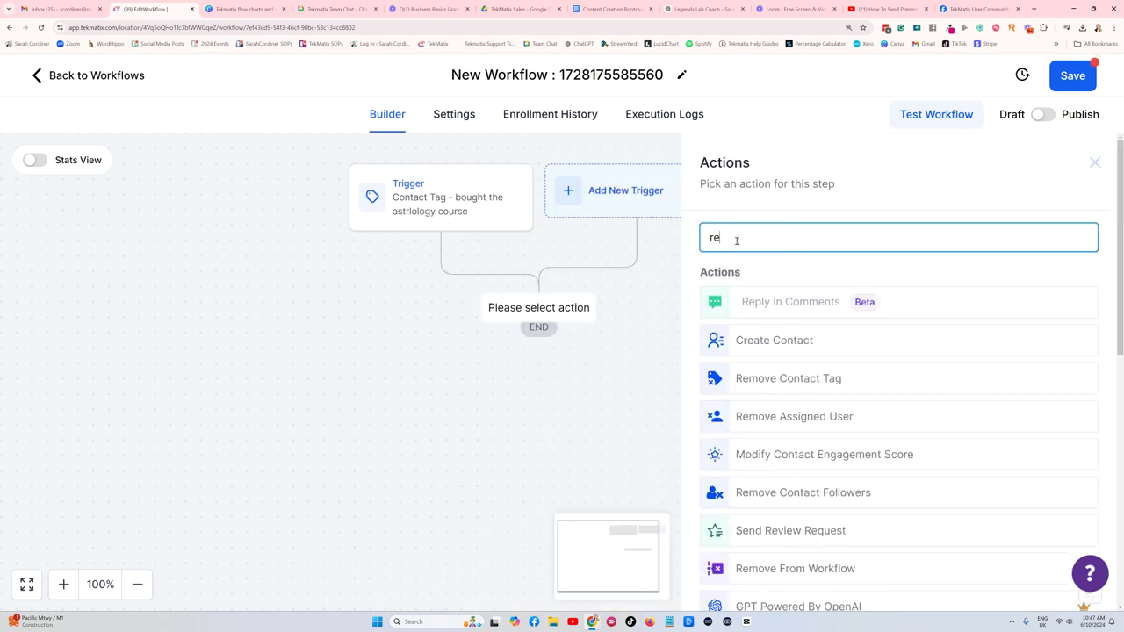
key("BackSpace")
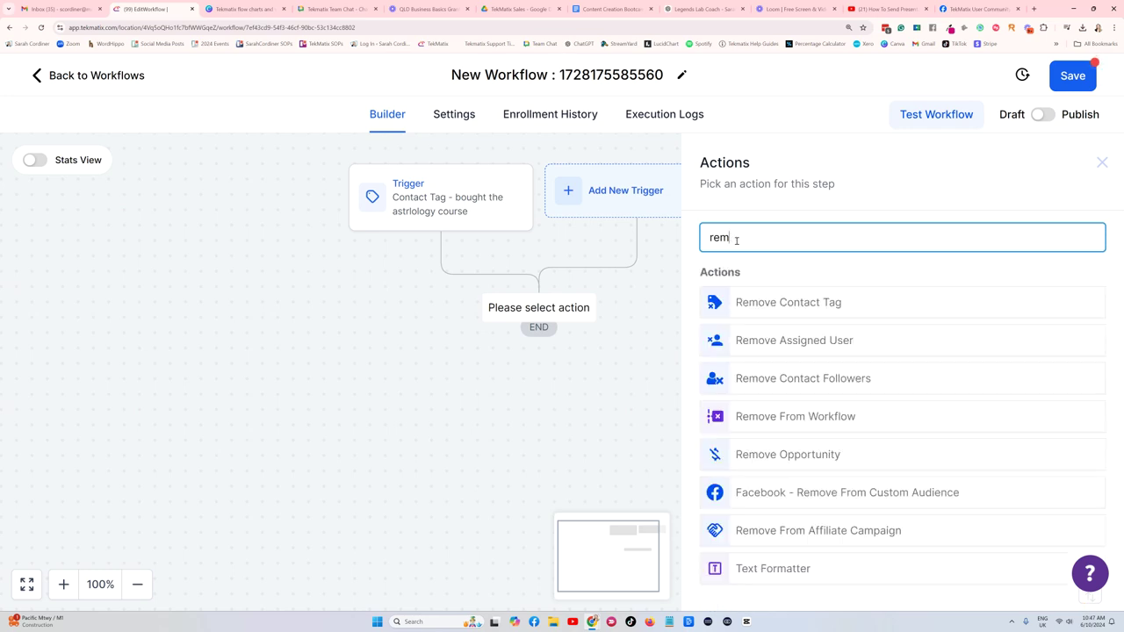
left_click(793, 419)
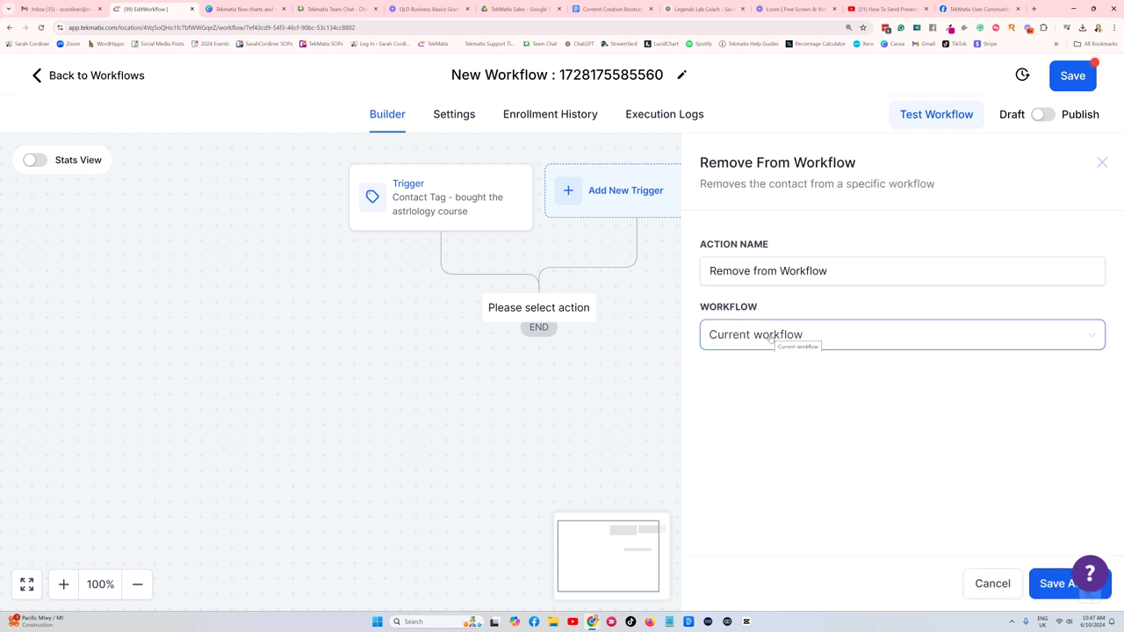
Set the removal target to "Another workflows", view the list of selectable workflows, and save the action.
left_click(770, 338)
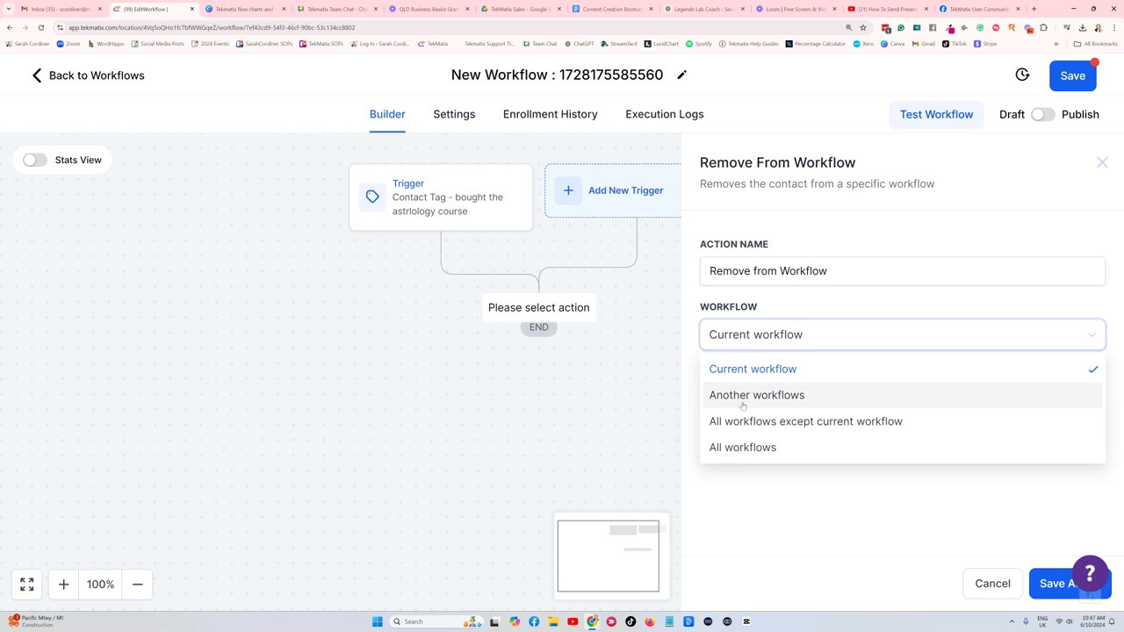
left_click(771, 402)
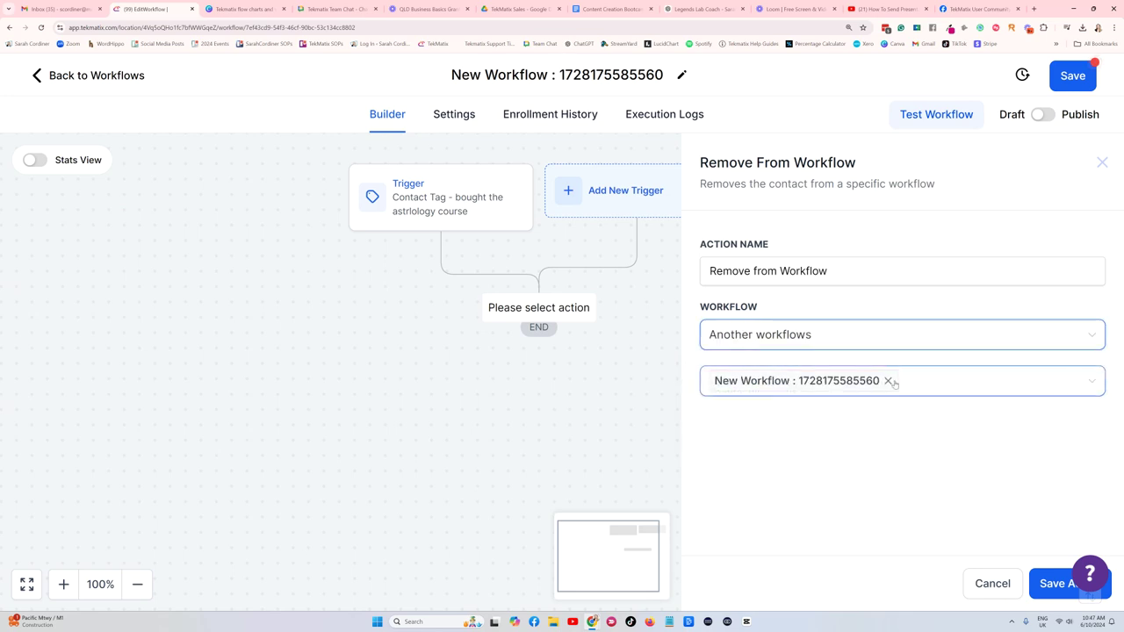
left_click(933, 383)
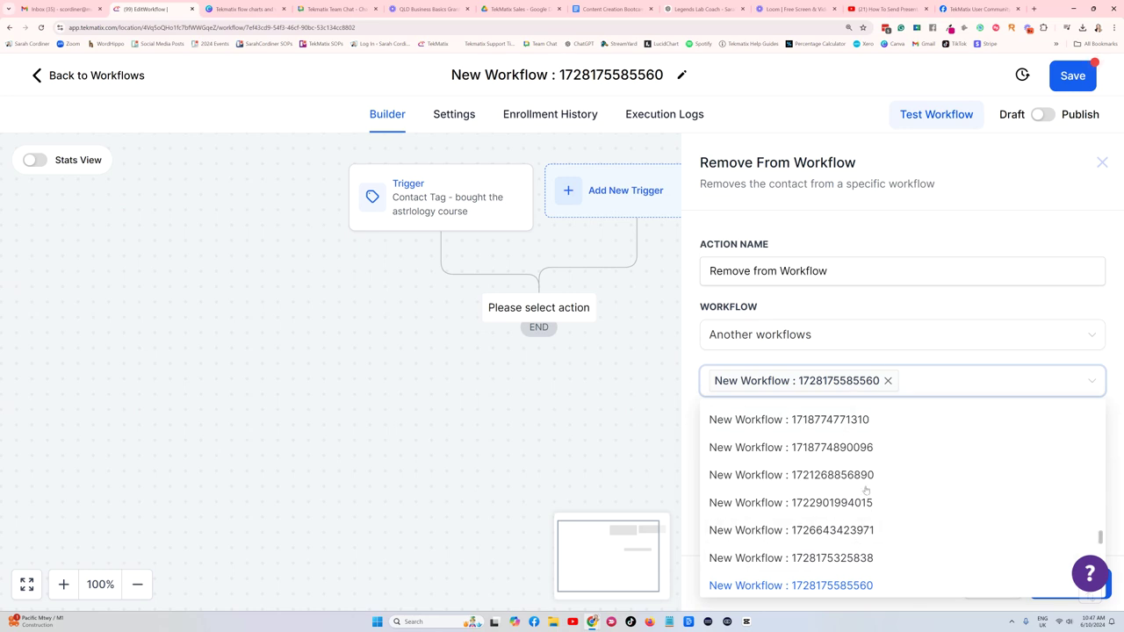
left_click(876, 362)
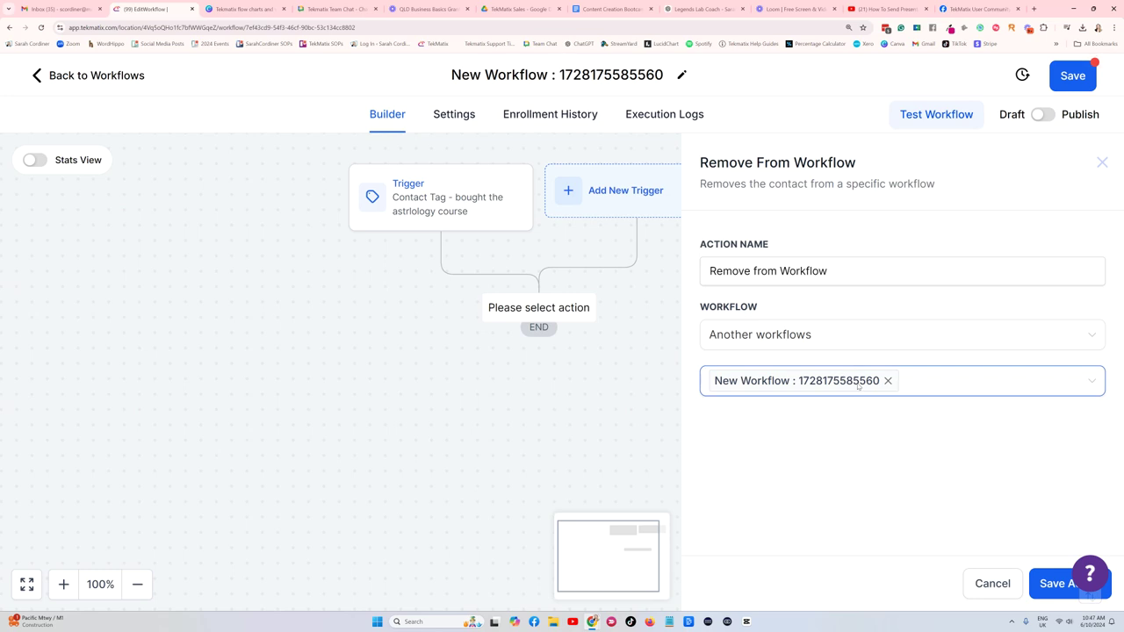
left_click(1045, 583)
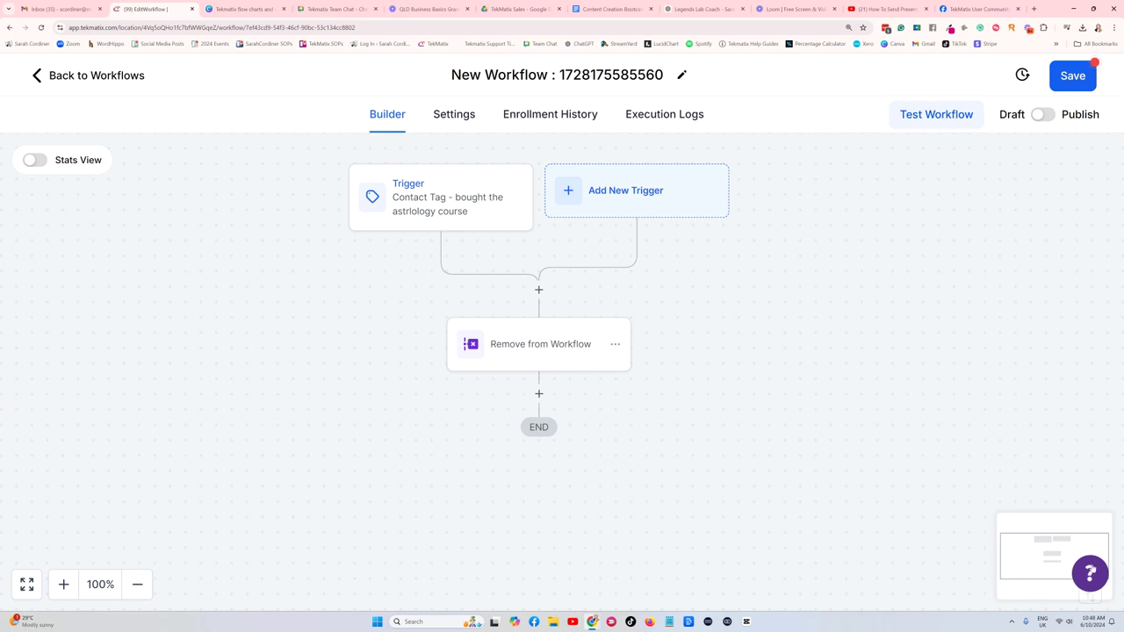
Open the help widget and dismiss the announcement covering it.
left_click(1088, 574)
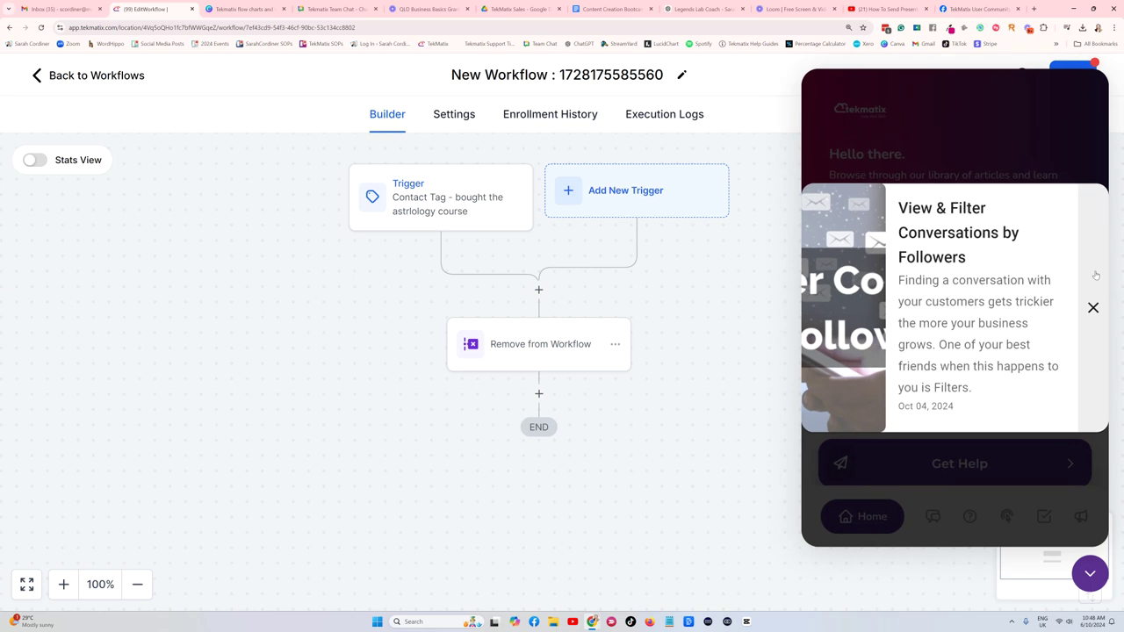
left_click(1093, 309)
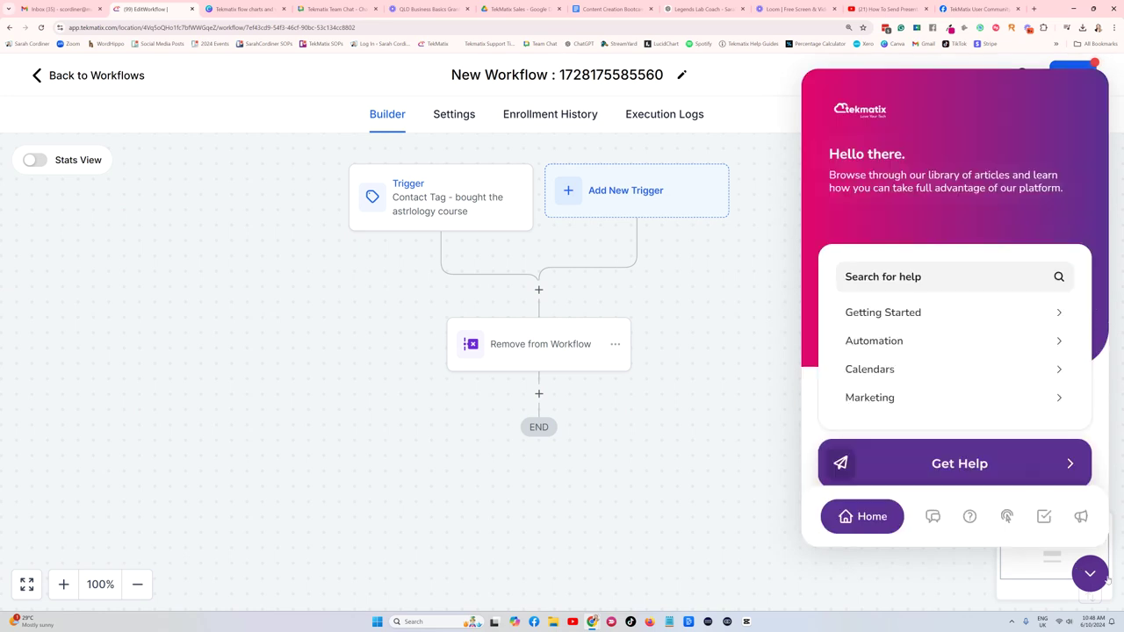